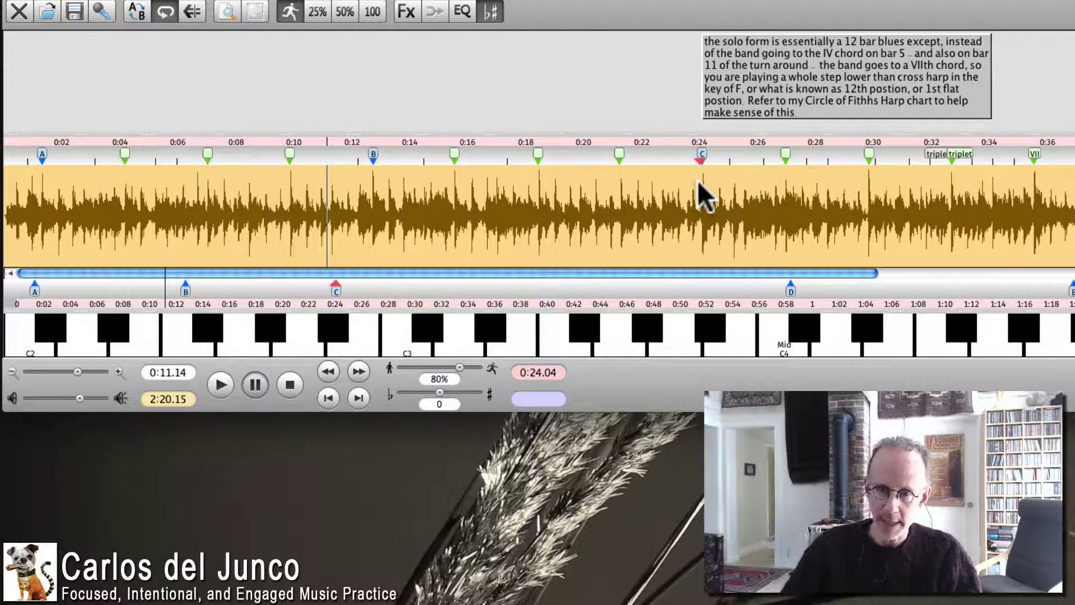
Place the playback start on marker C at 0:24.09 and test-play from it.
left_click(700, 193)
left_click(647, 190)
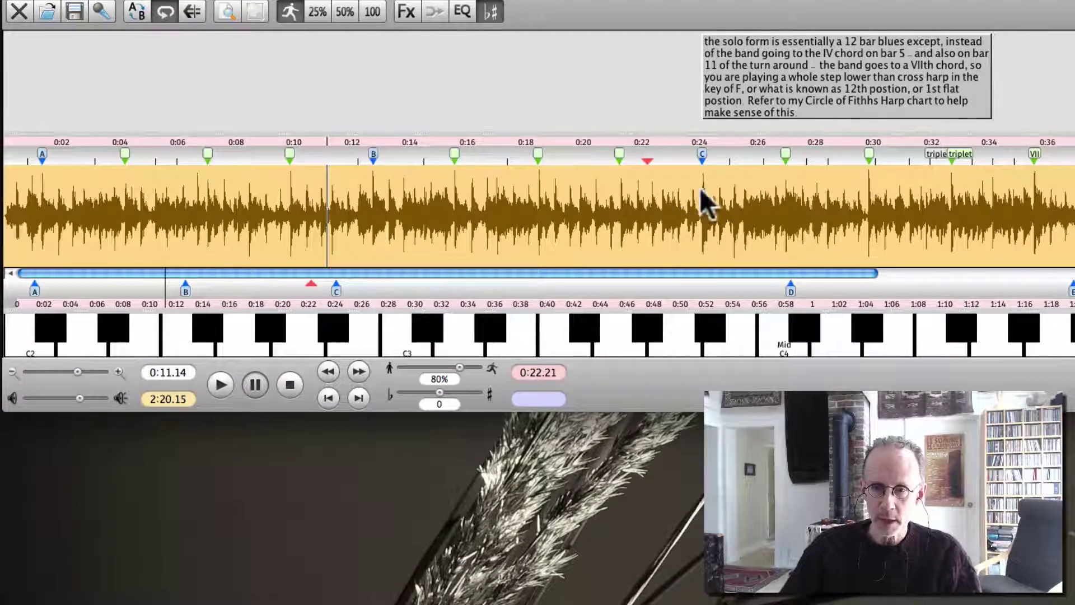
left_click(697, 182)
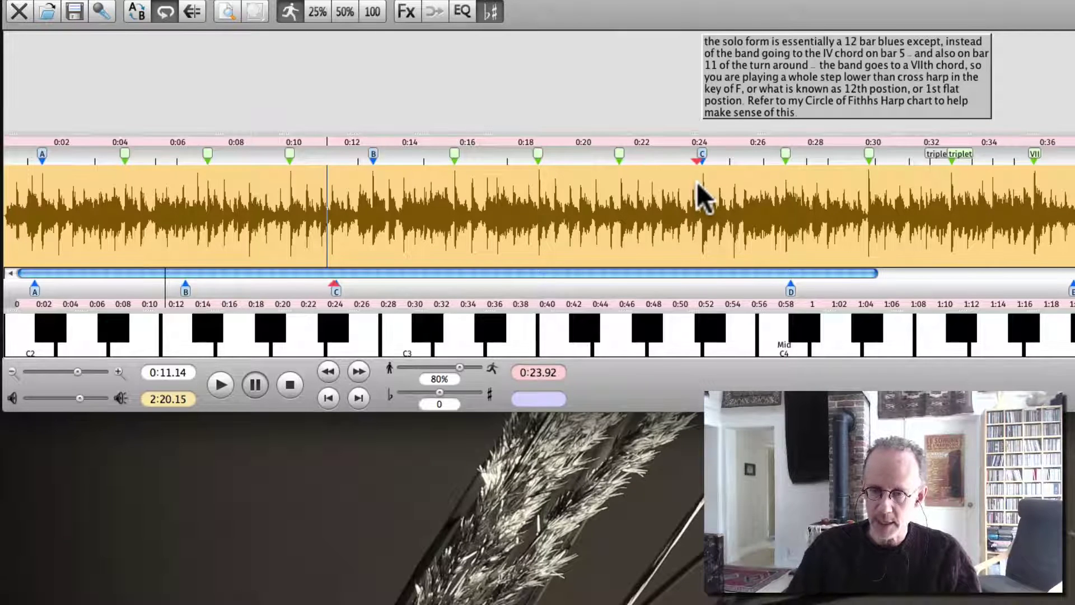
left_click(697, 183)
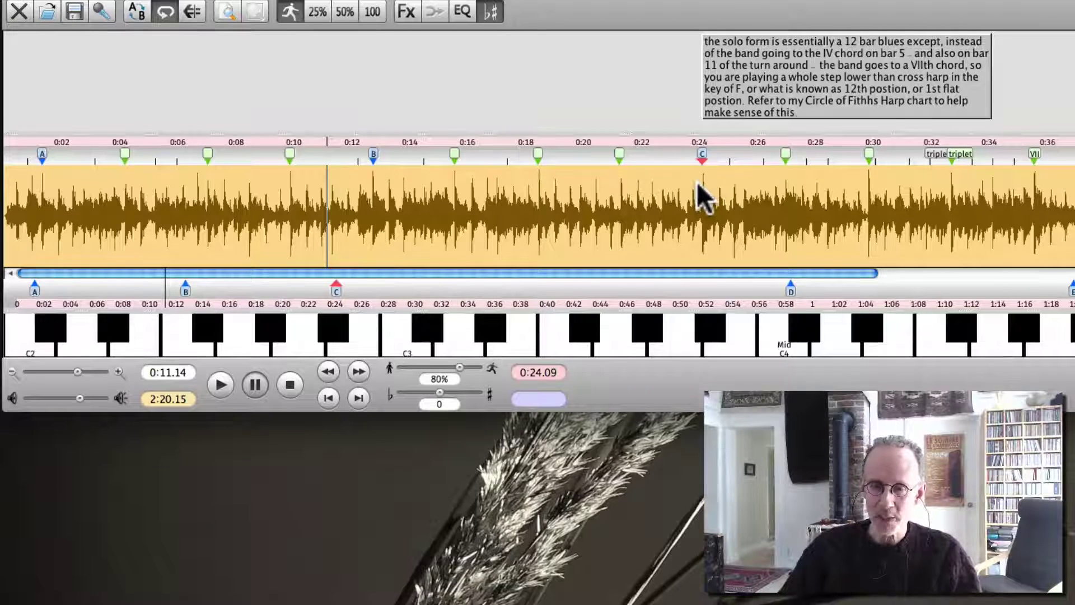
key("space")
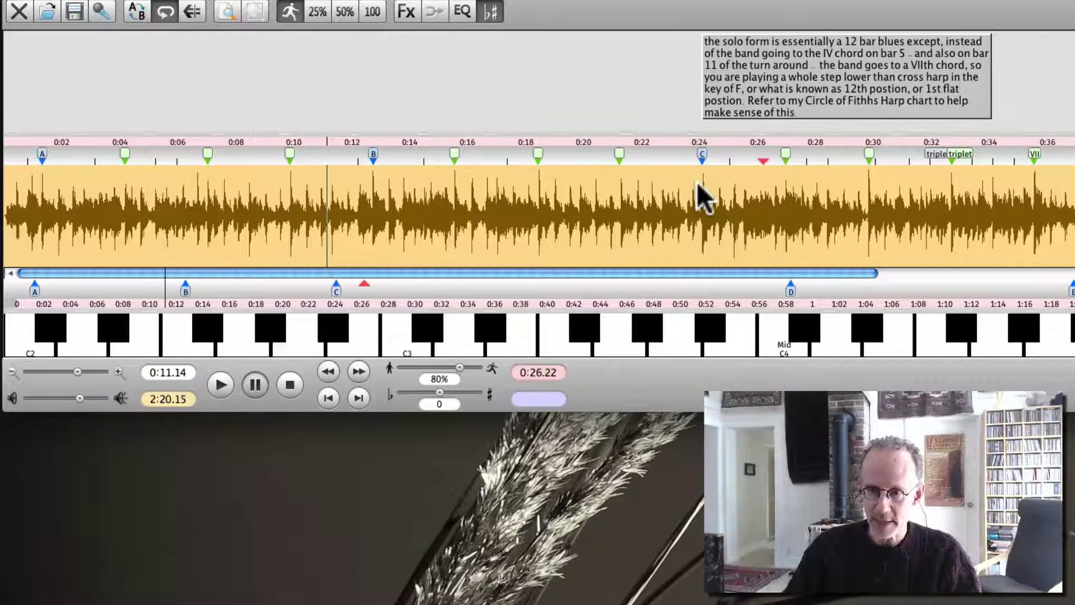
key("space")
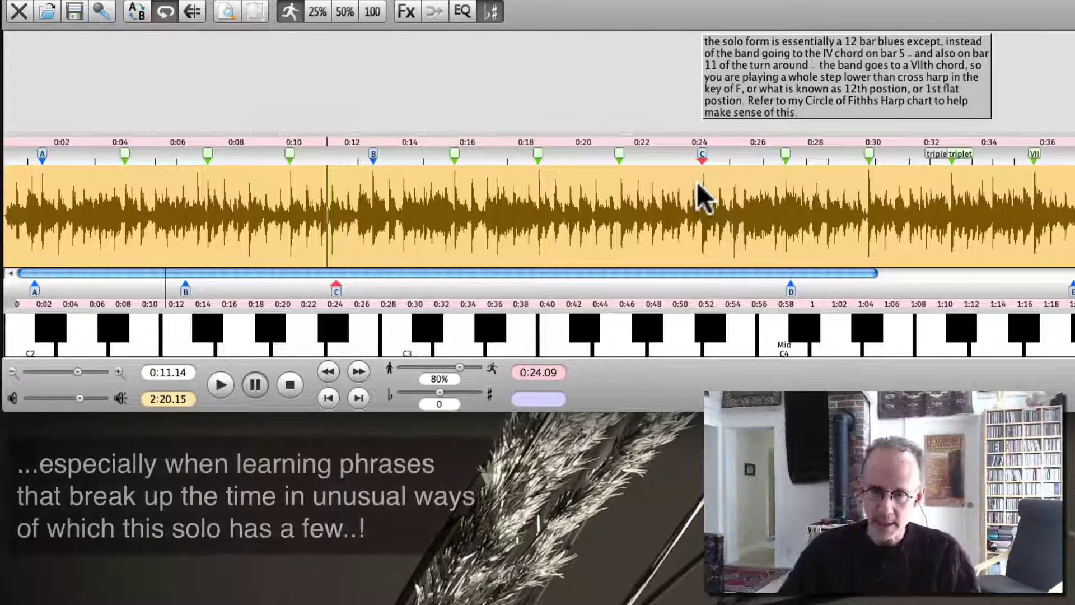
Fine-tune the start point so it sits exactly on marker C at 0:24.09.
left_click(699, 173)
left_click(707, 172)
left_click(695, 173)
left_click(697, 175)
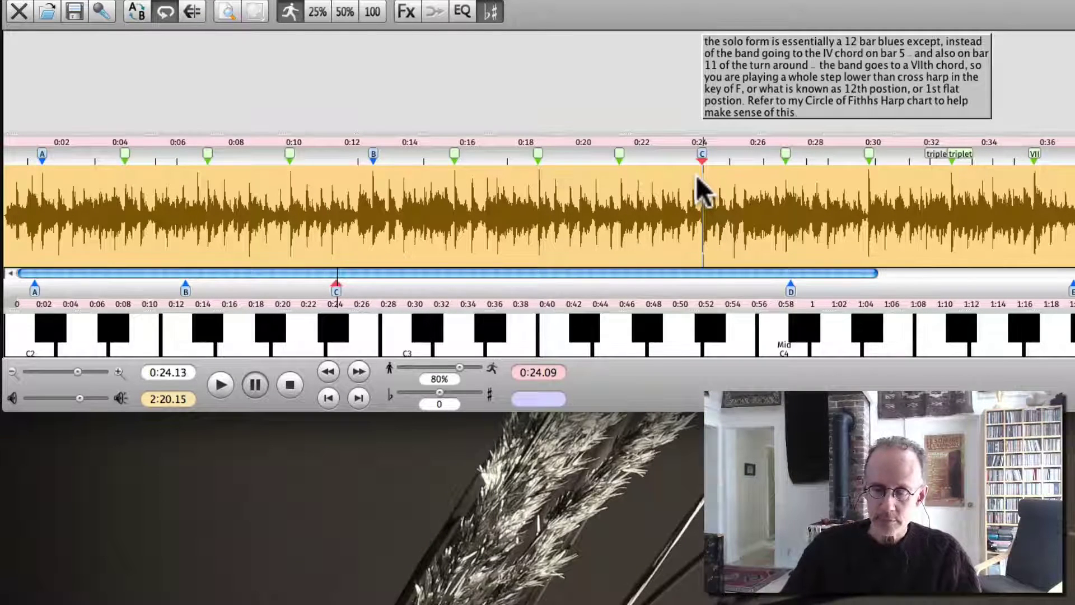
Repeatedly play the phrase from marker C (0:24.09) at 80% speed to play along.
key("space")
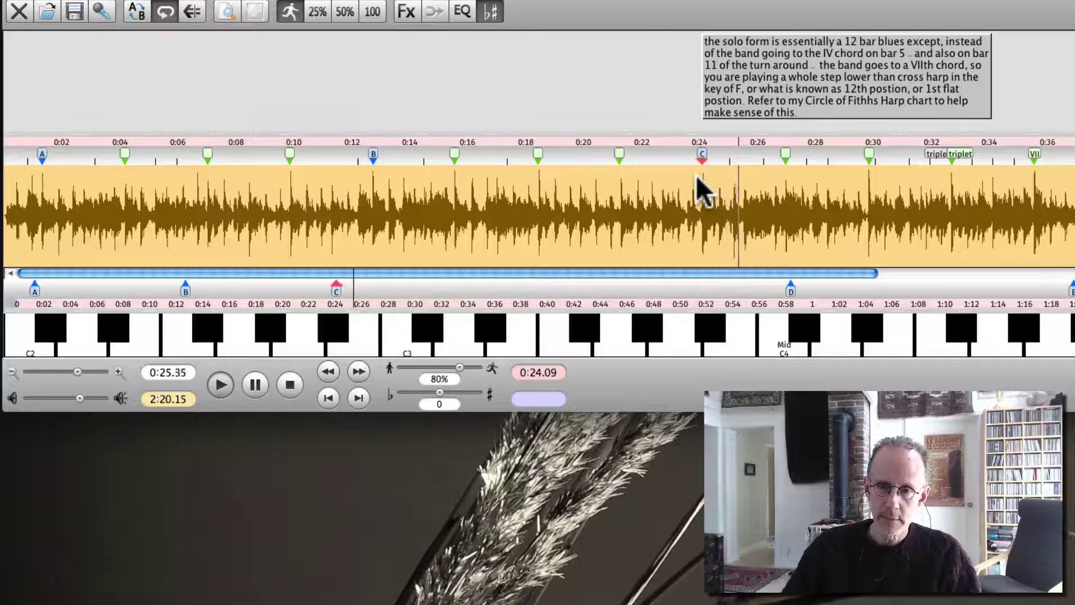
key("space")
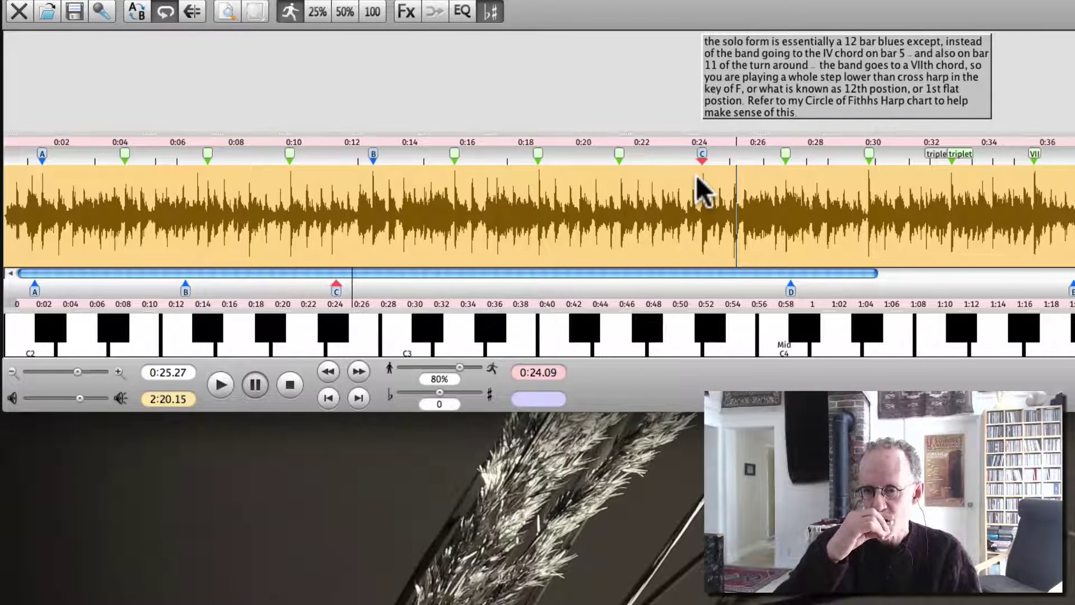
key("space")
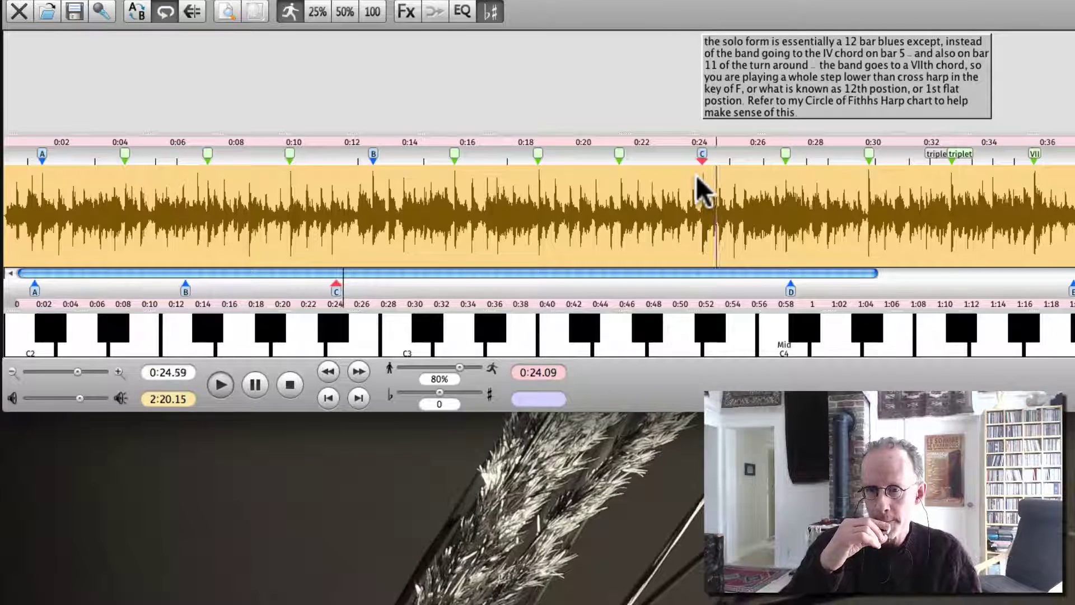
key("space")
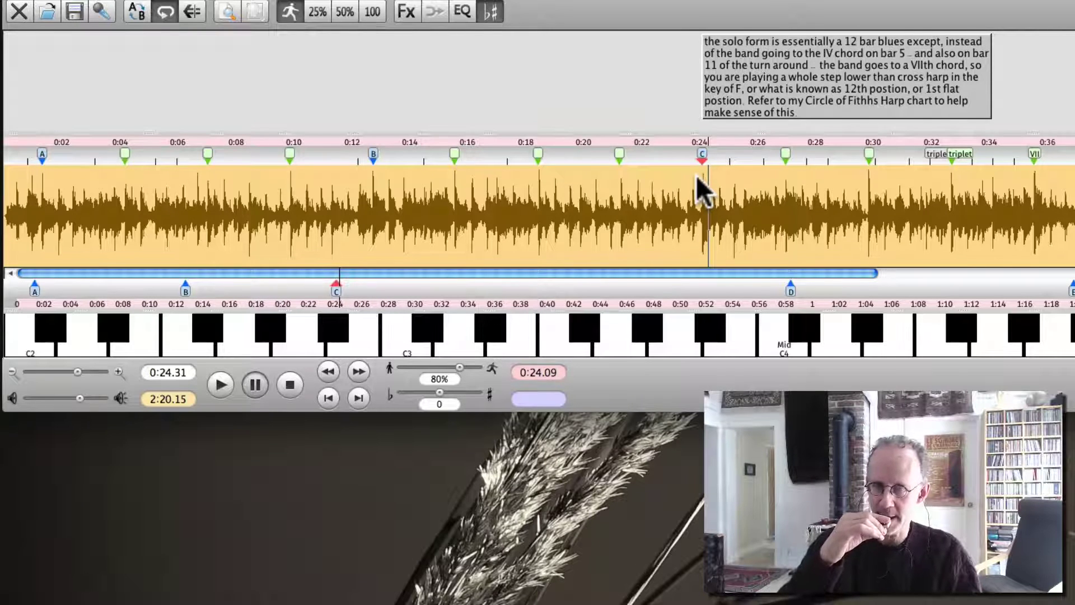
key("space")
key("space")
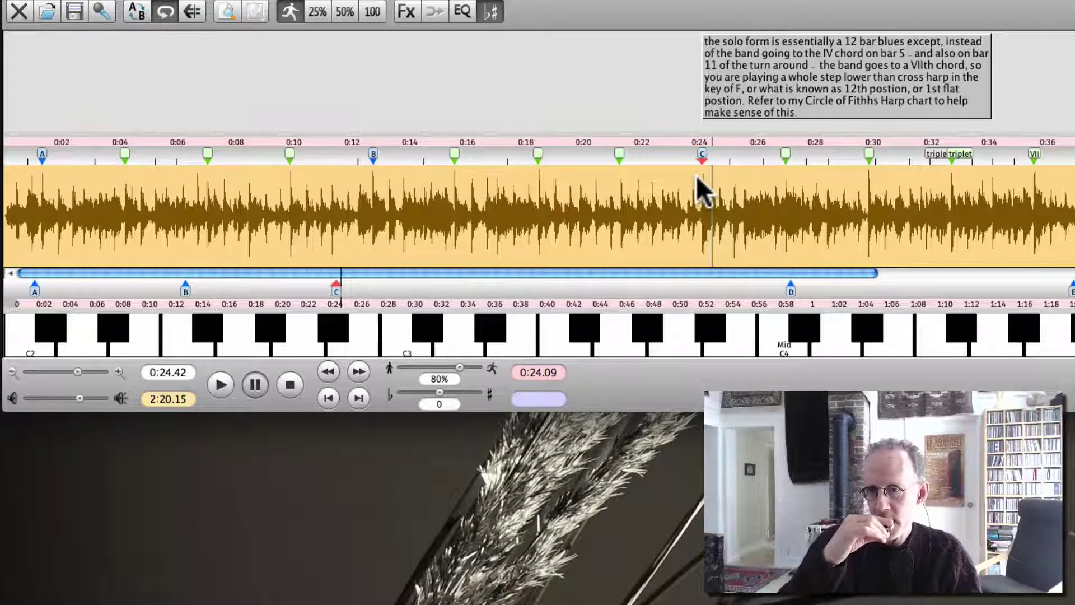
key("space")
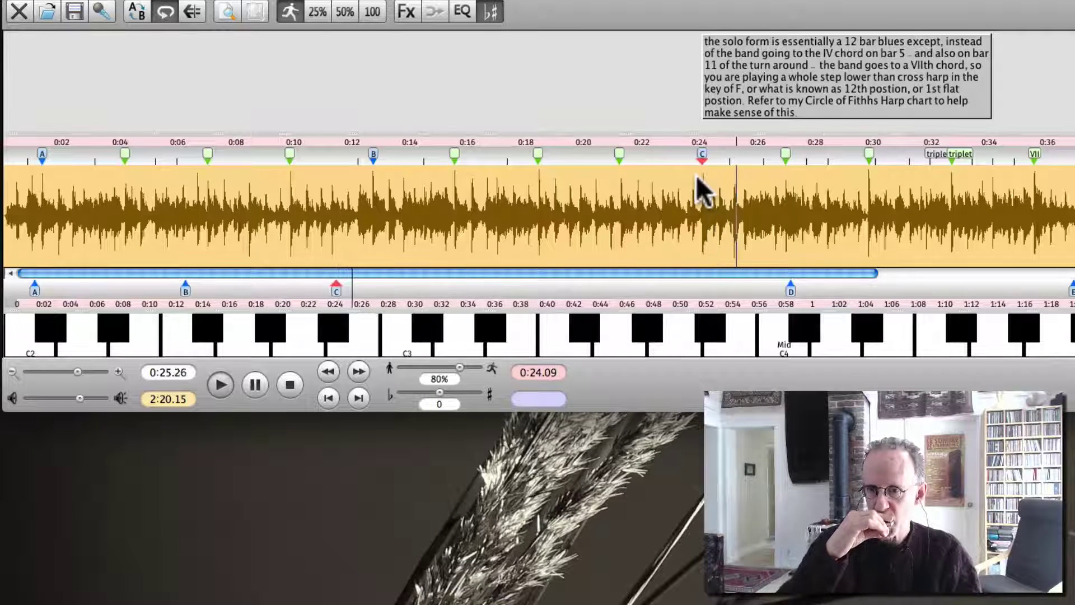
key("space")
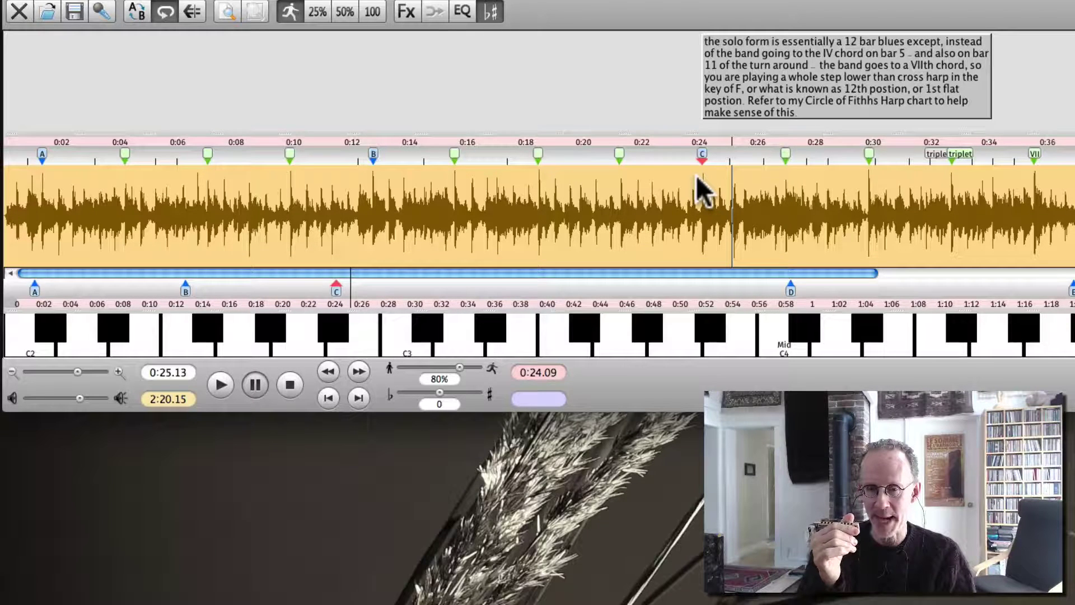
Replay the opening notes from marker C at 80% speed to play along again.
key("space")
key("space")
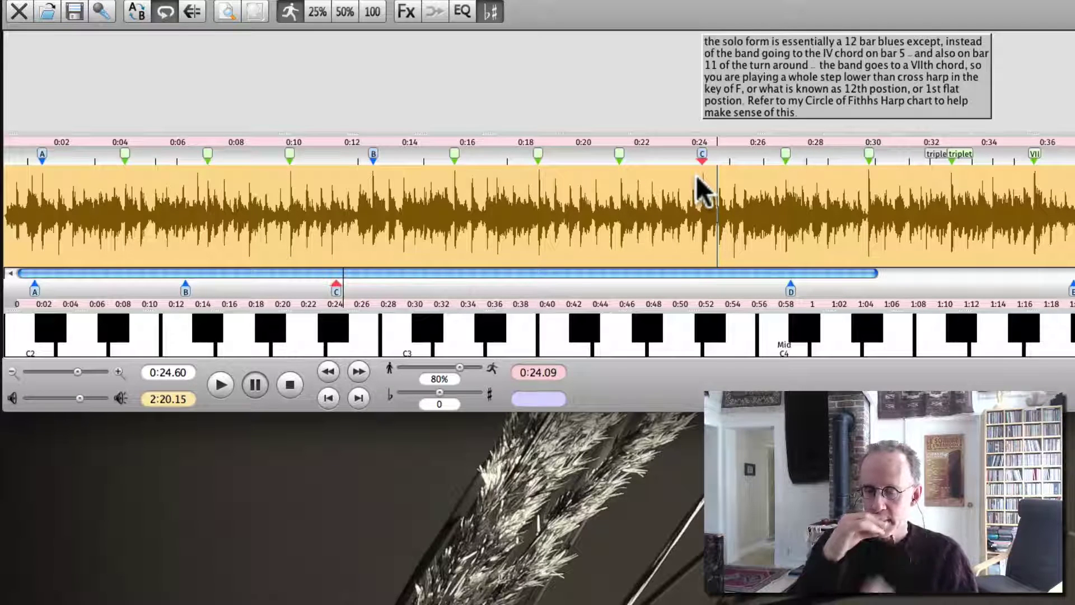
key("space")
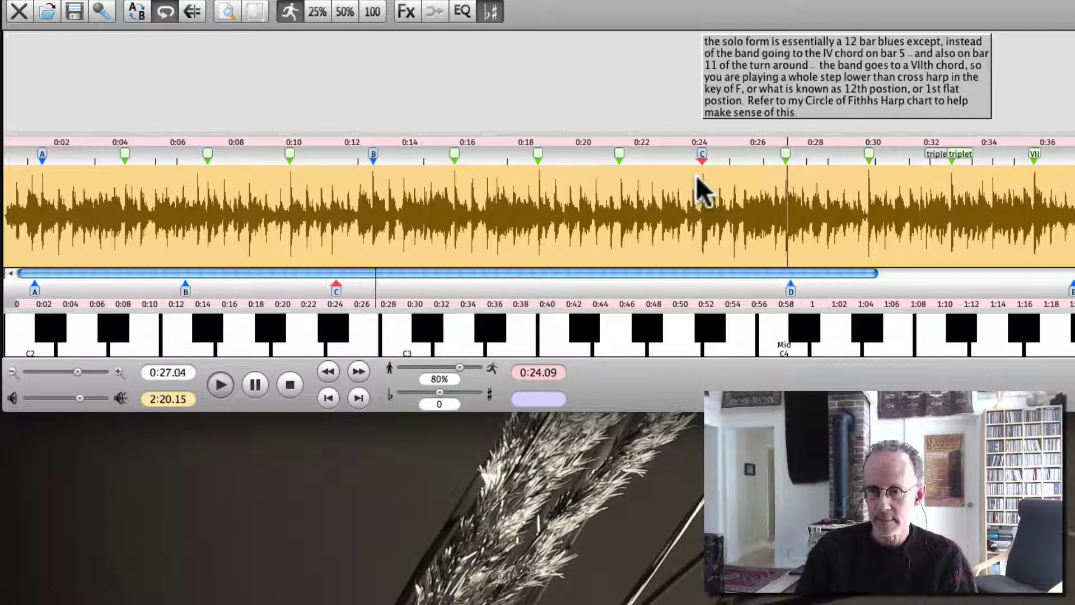
Move the start point to 0:26.22 and loop the notes from there at 80%.
key("space")
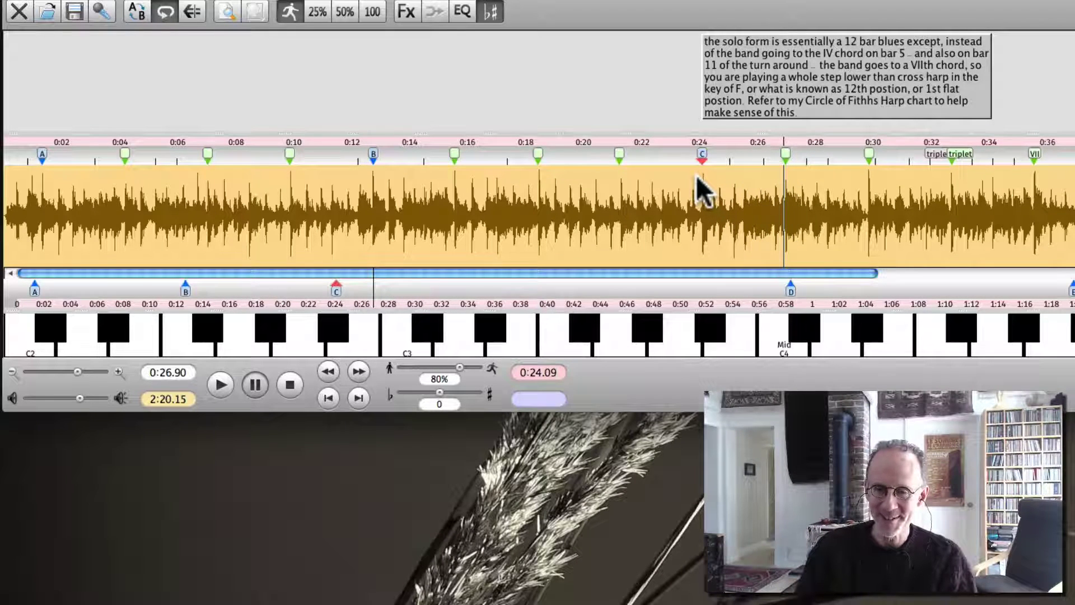
key("Left")
key("space")
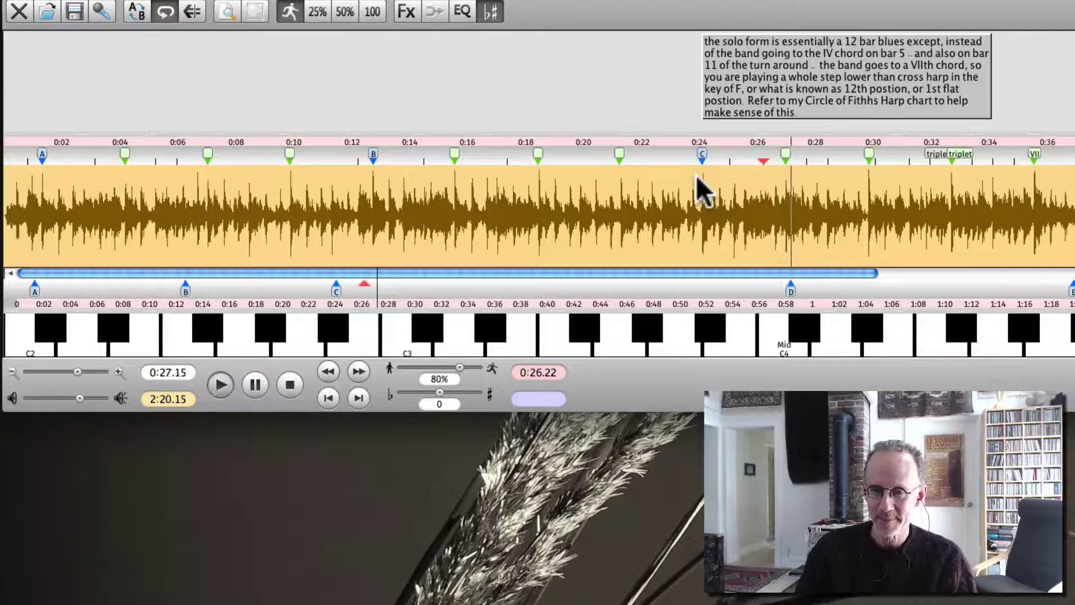
key("space")
key("space")
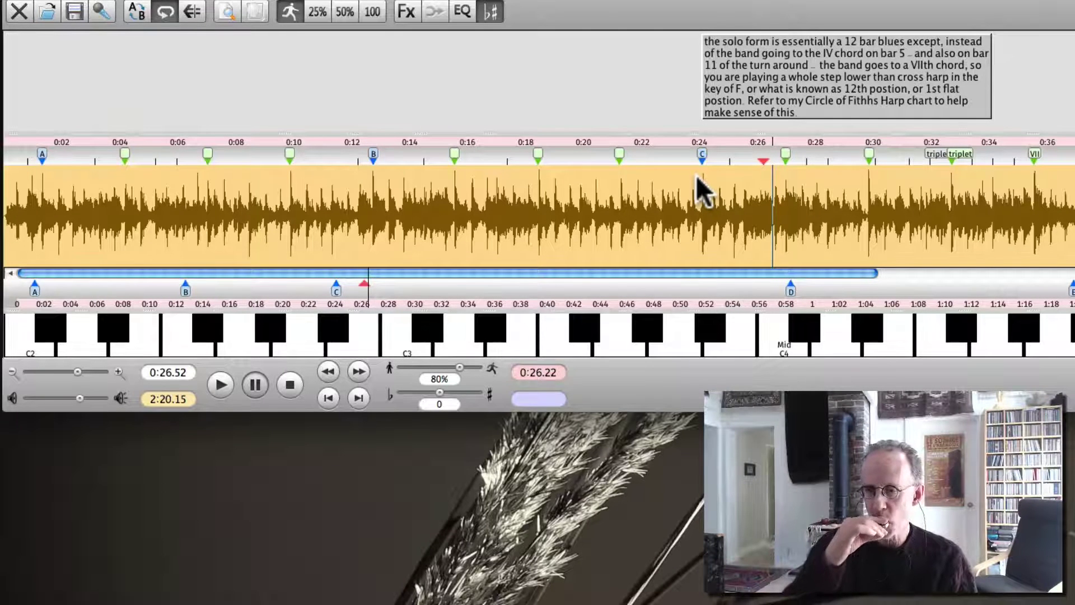
key("space")
key("space")
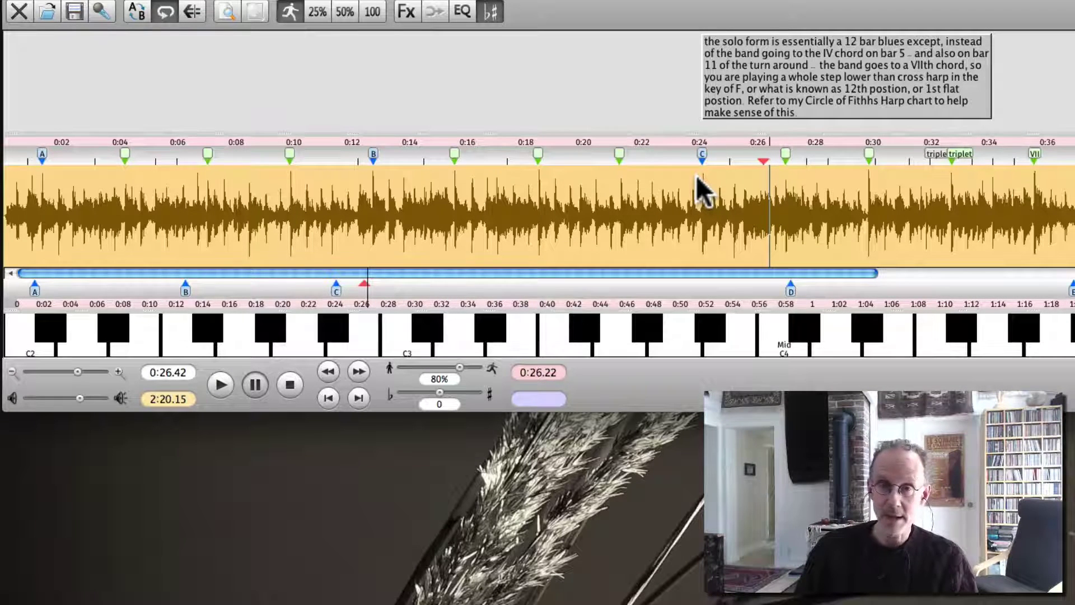
key("space")
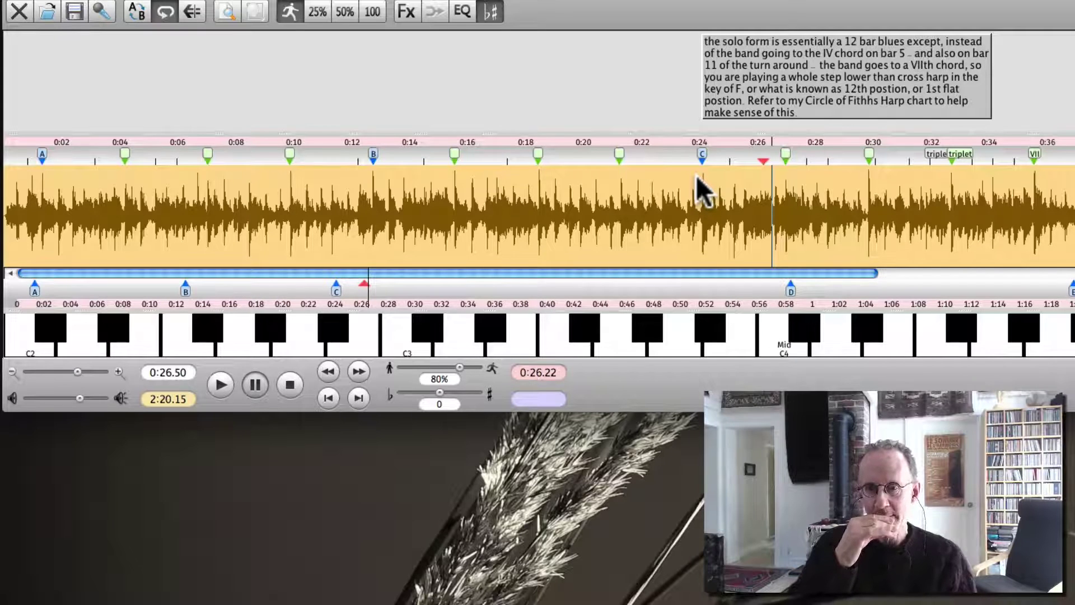
Replay from 0:26.22 and pause at the next note near 0:27.70.
key("space")
key("space")
key("space")
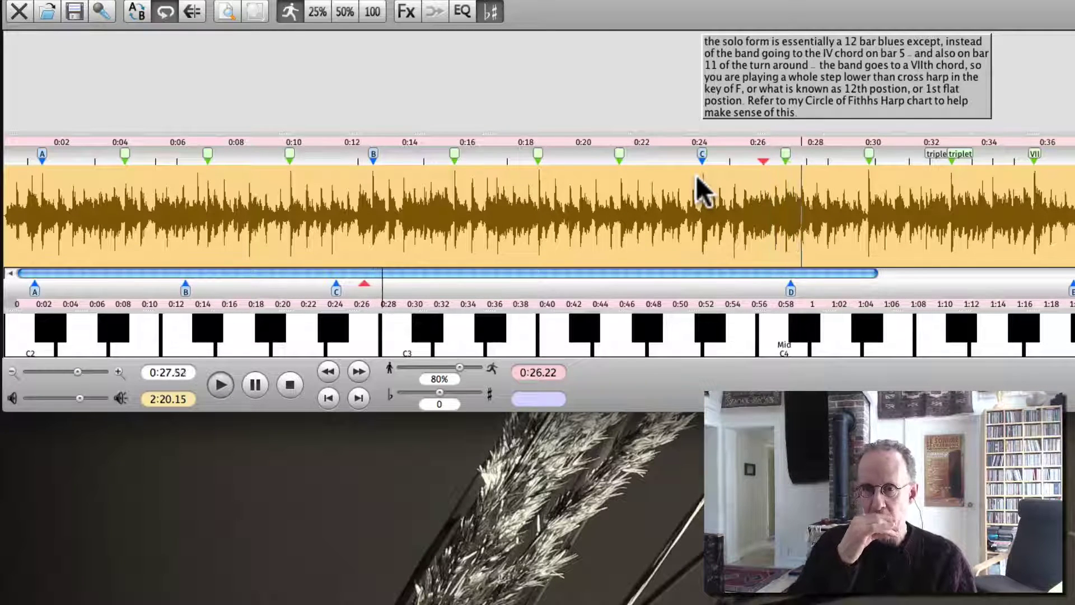
key("space")
Set the start point to 0:27.70 and loop the phrase from there.
key("Return")
key("space")
key("space")
key("space")
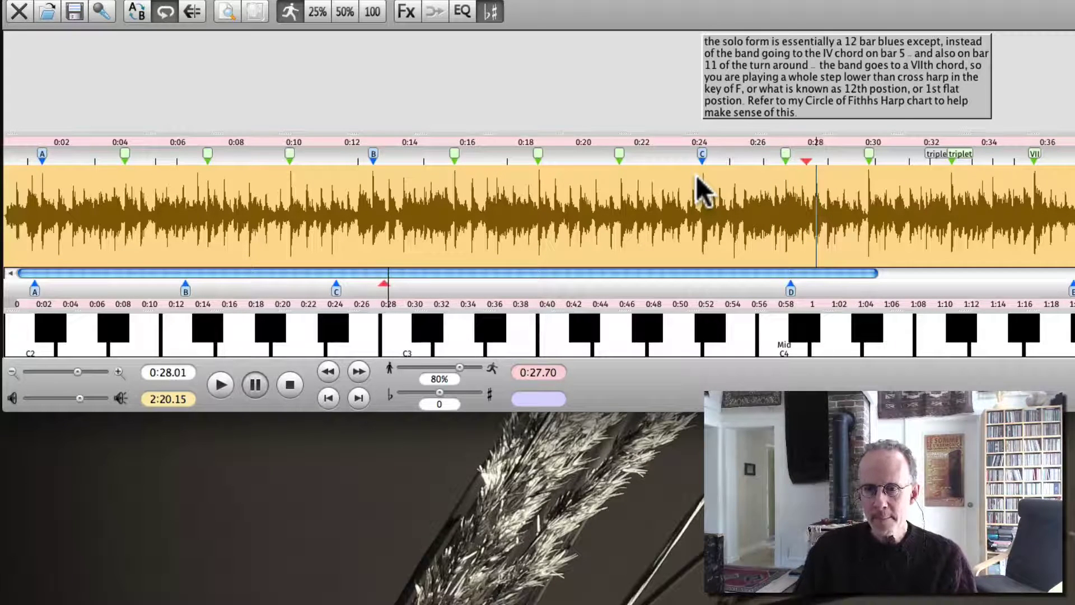
key("space")
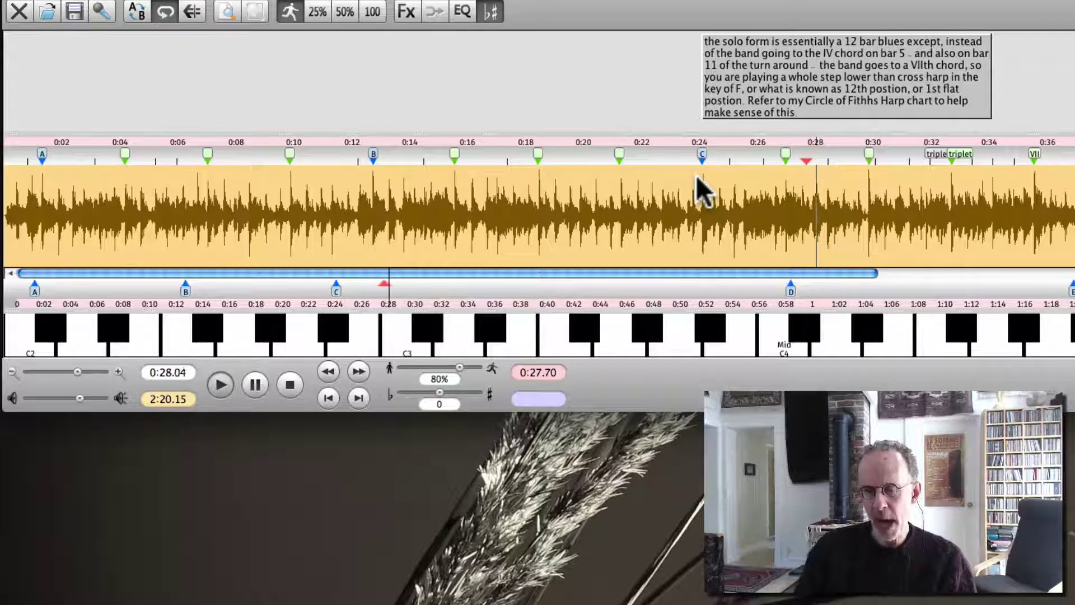
key("space")
key("space")
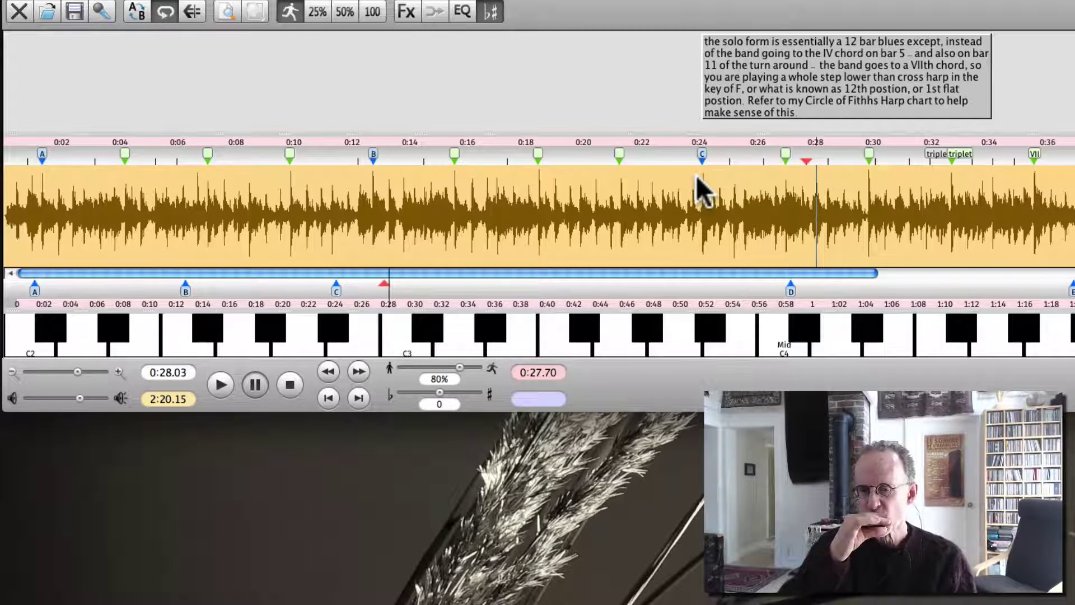
key("space")
key("space")
key("space")
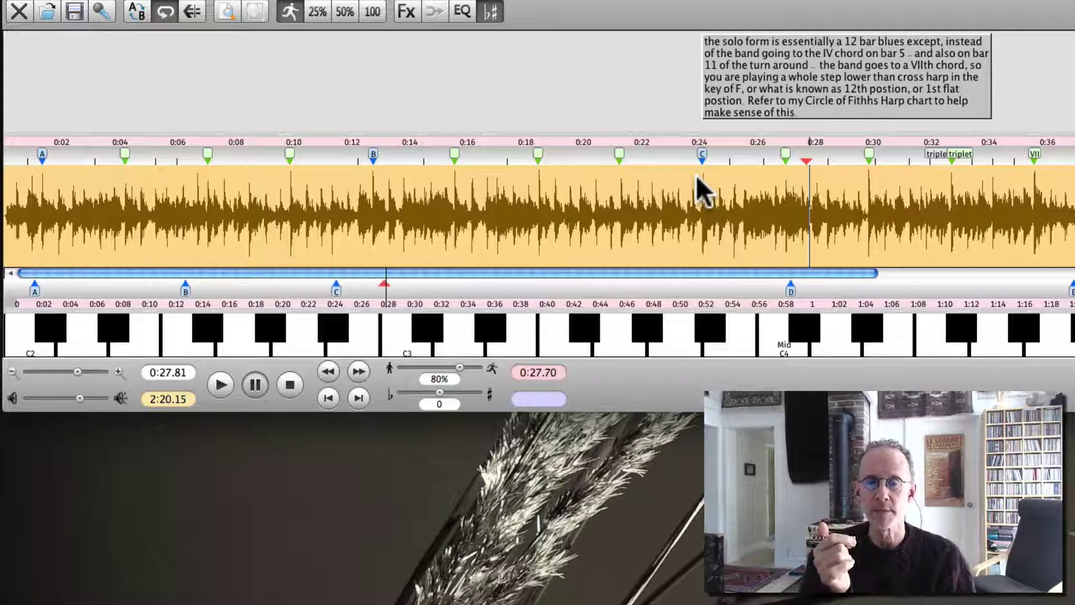
Loop the short phrase near 0:28 twice more at 80%, pausing to explain it.
key("space")
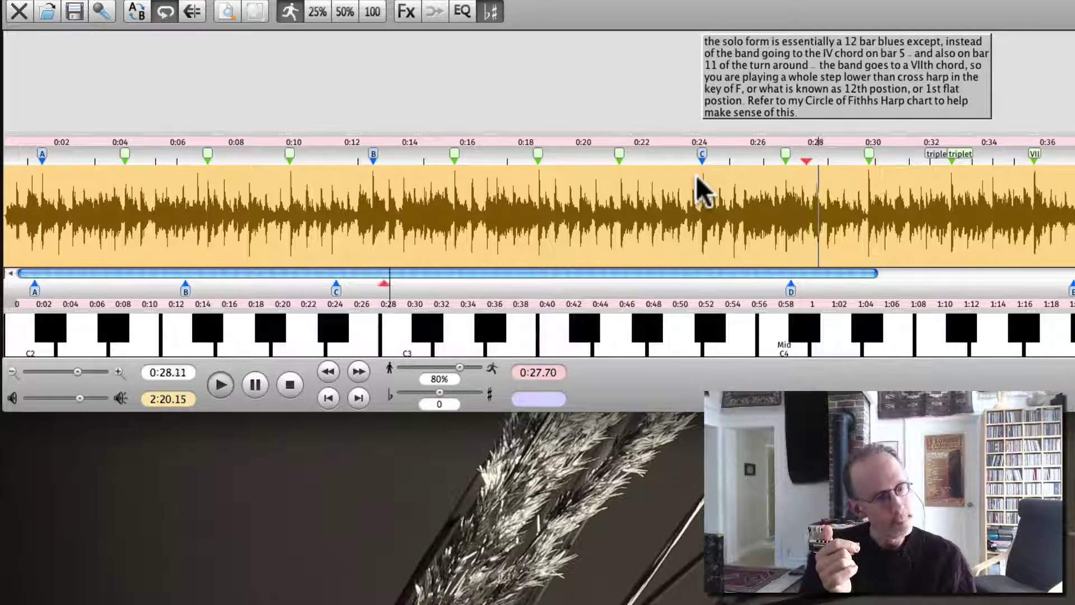
key("space")
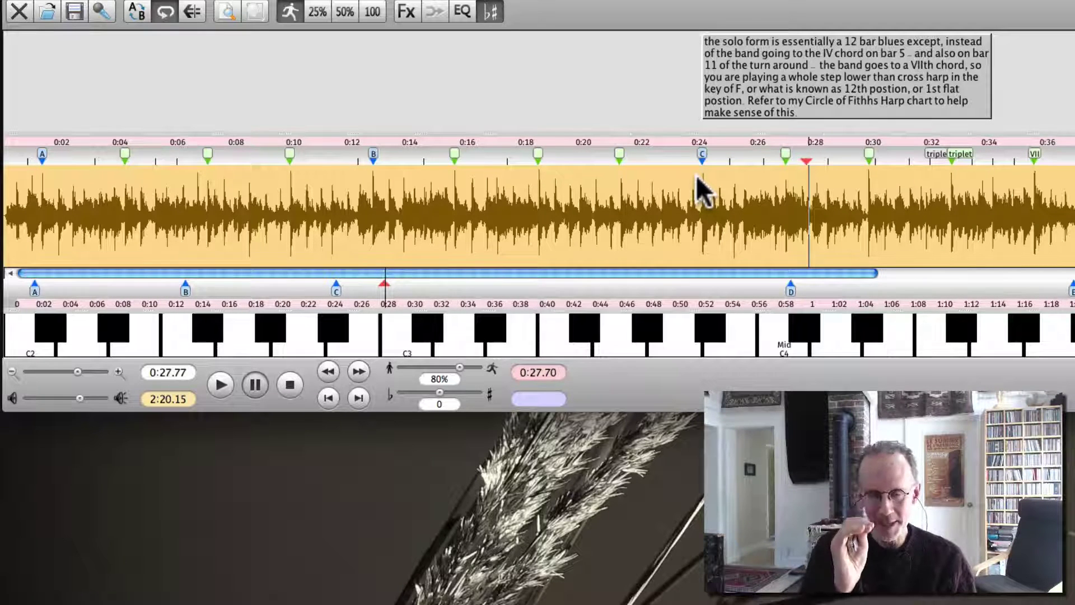
key("space")
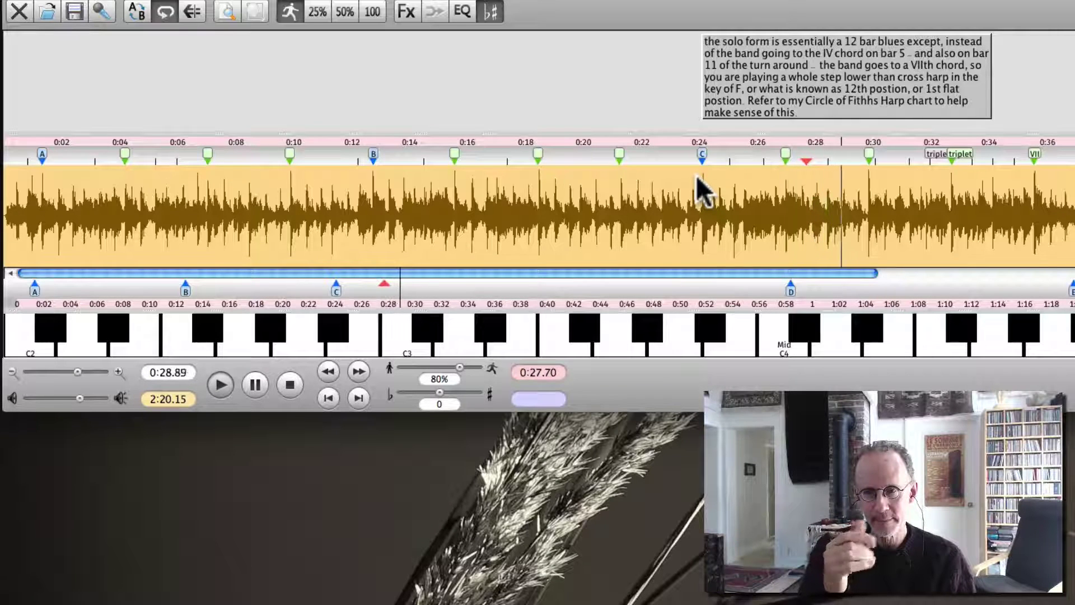
key("space")
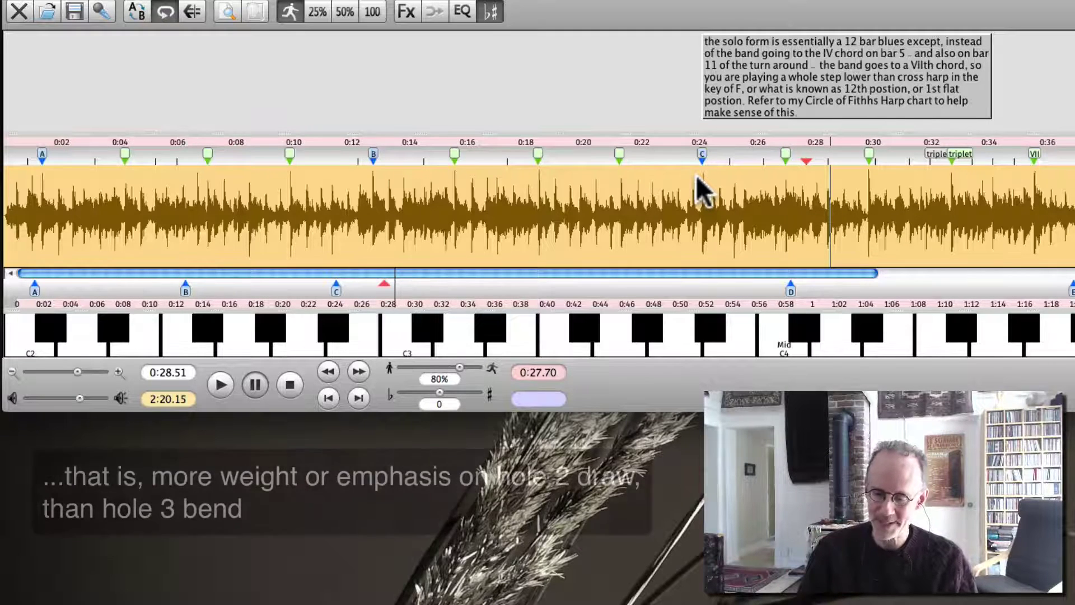
Shift the phrase start to 0:28.42 and play on from there at 80% speed.
key("Right")
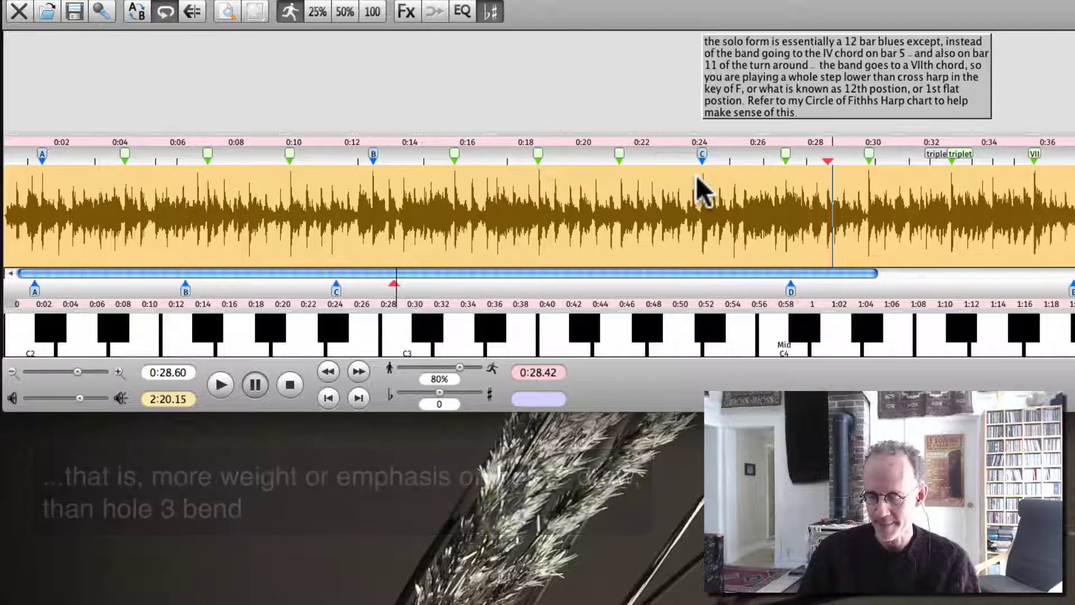
key("space")
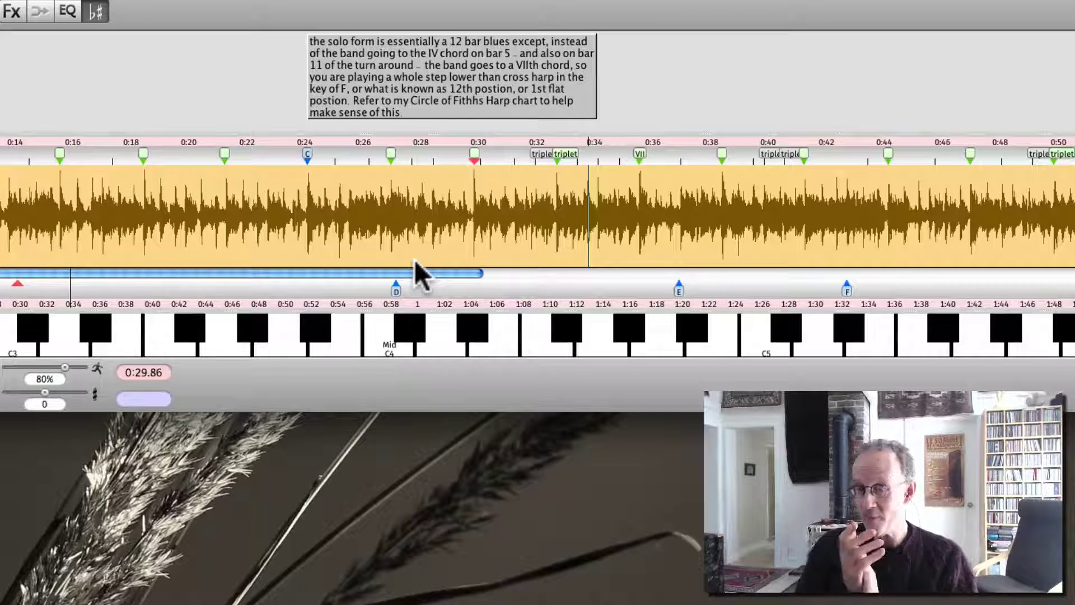
Listen ahead from the 0:47 marker, then return the start point to 0:29.86.
key("space")
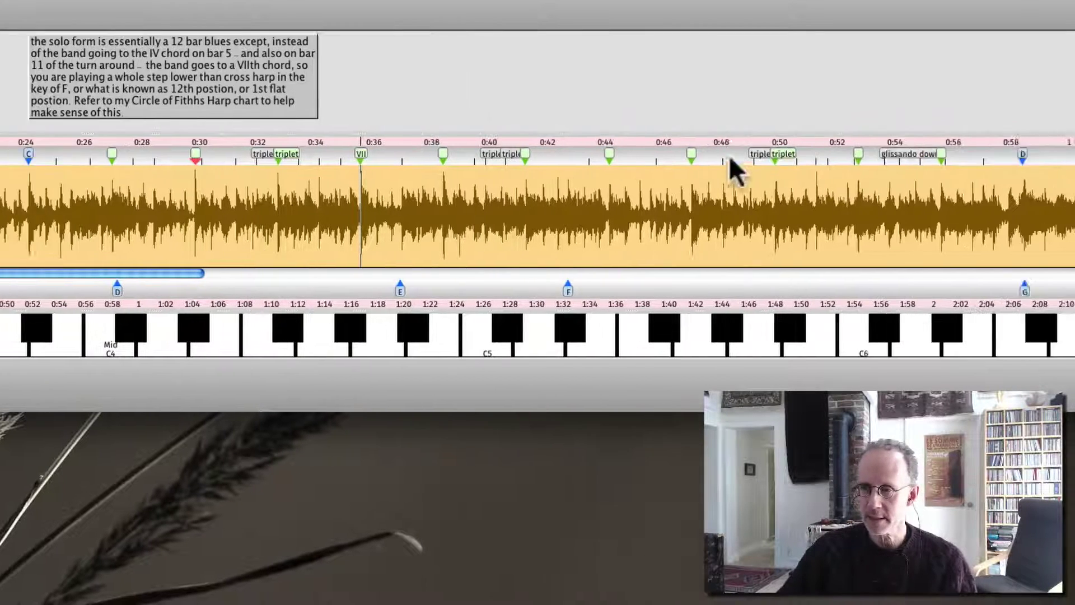
left_click(669, 178)
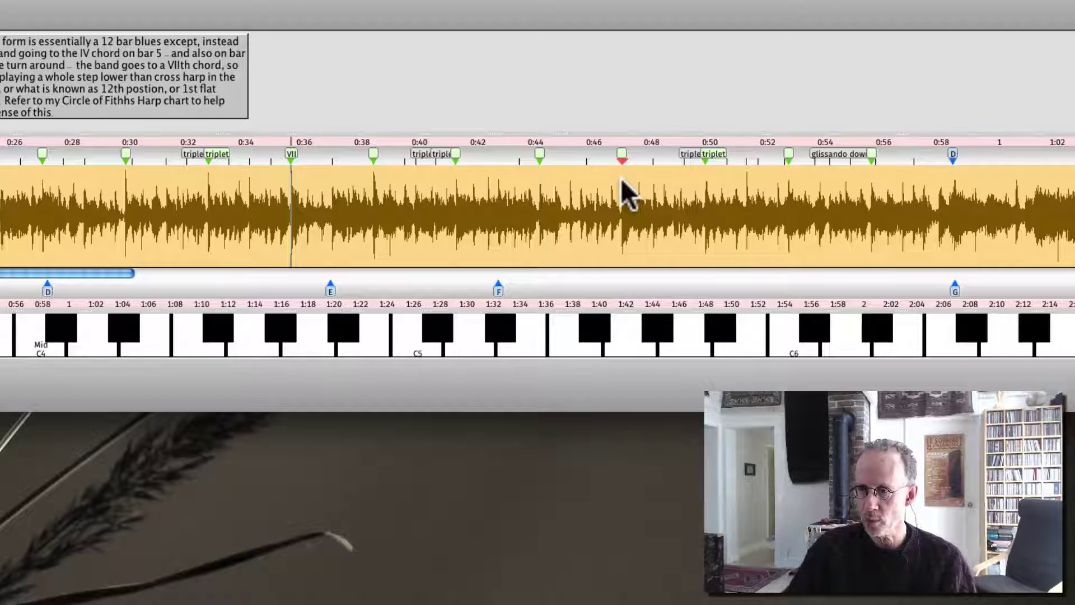
key("Right")
left_click(622, 179)
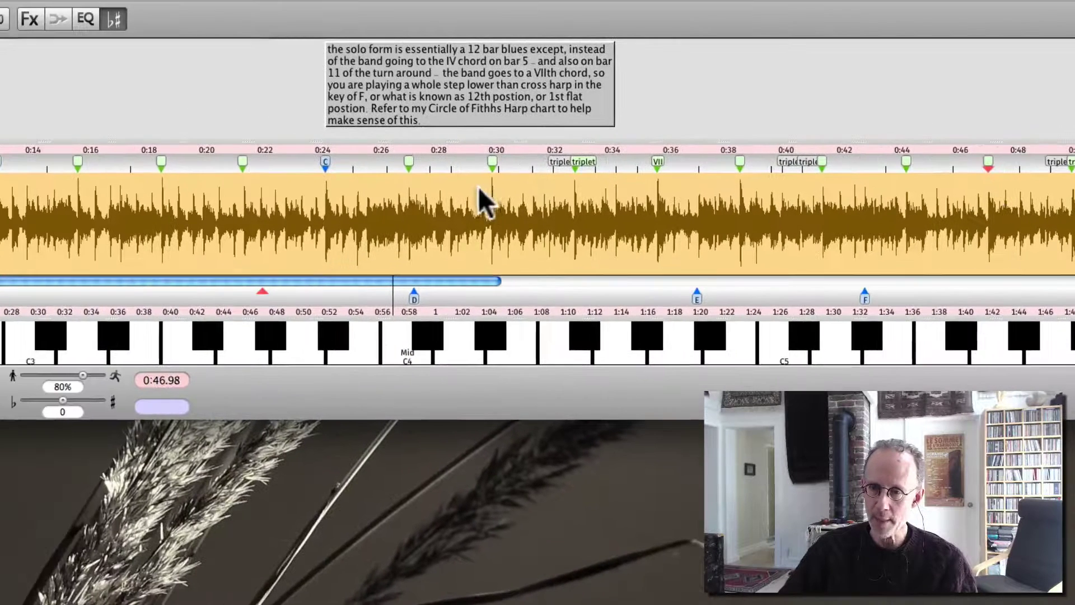
left_click(118, 180)
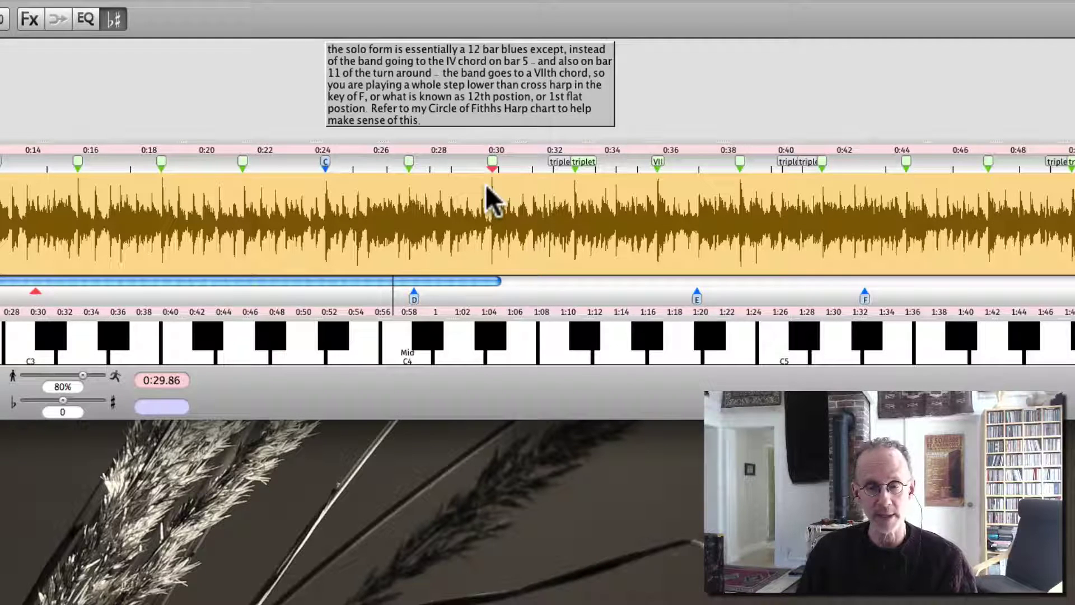
Loop the phrase from 0:29.86 three times at 80% speed.
key("space")
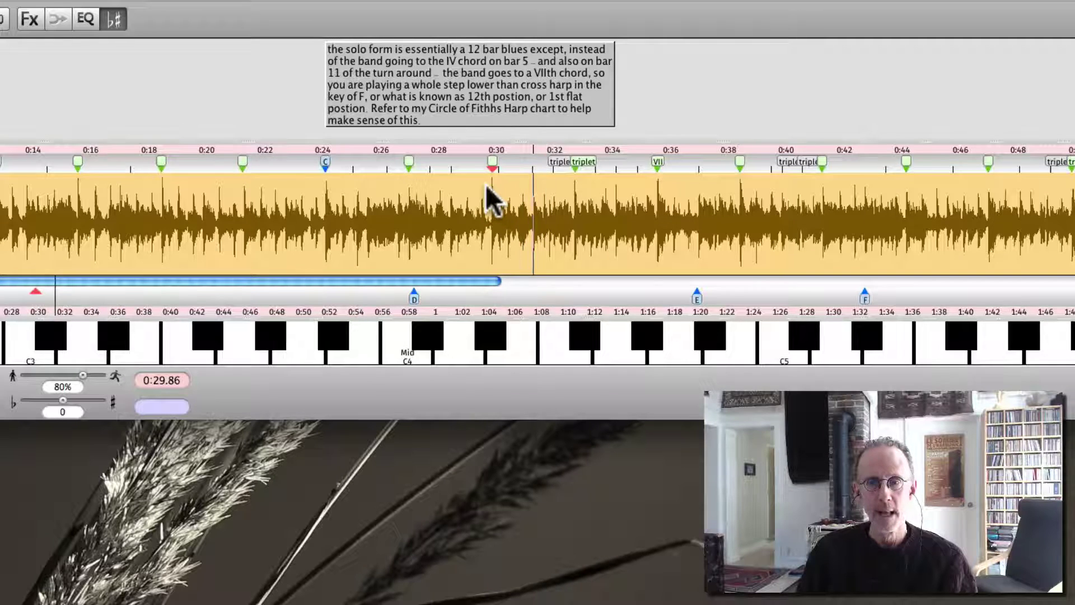
key("space")
key("space")
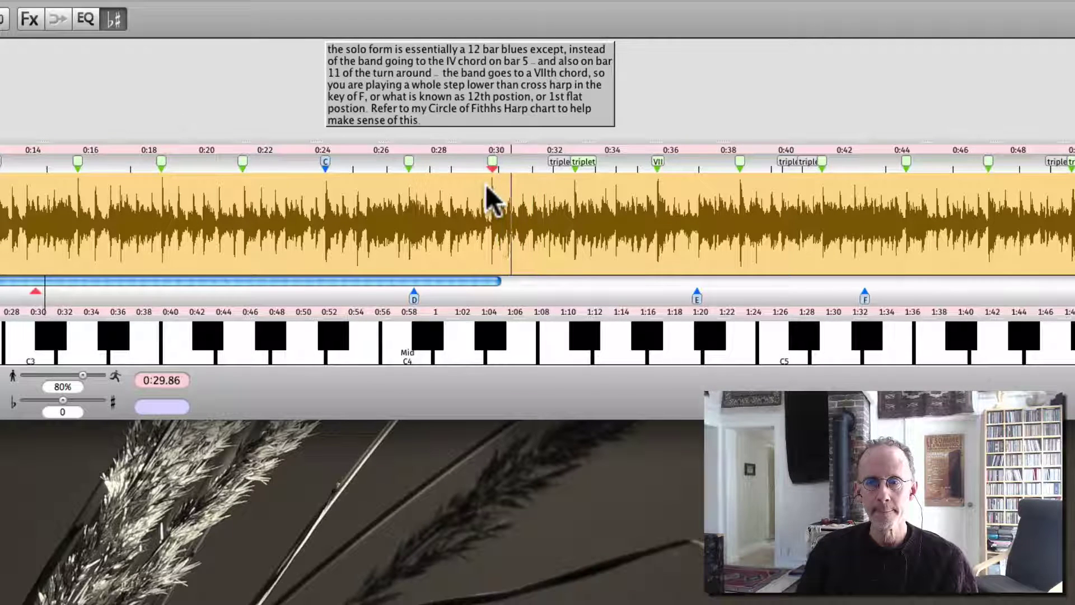
key("space")
key("space")
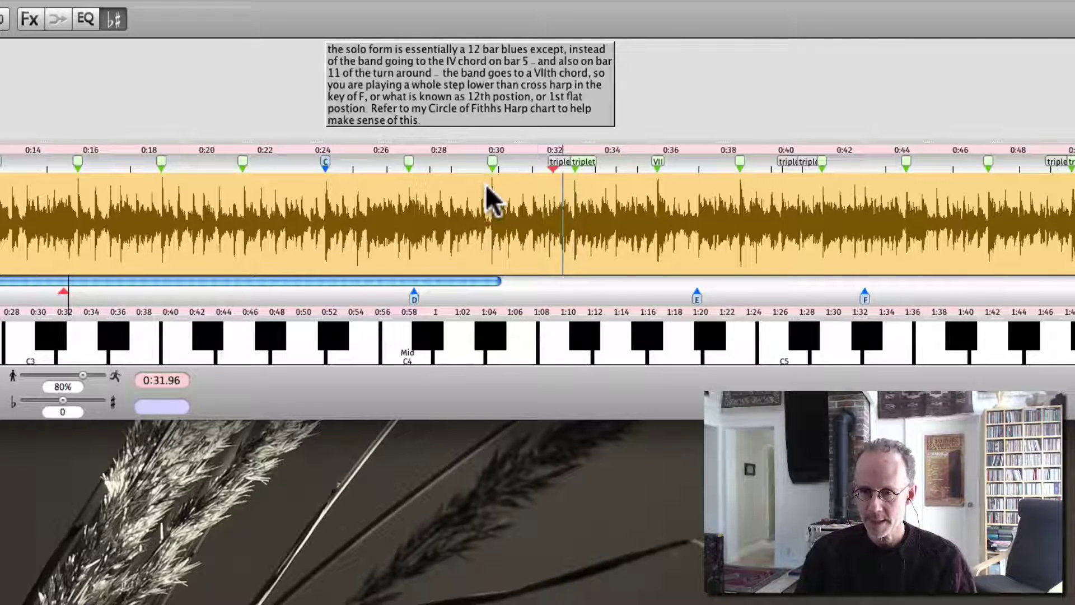
Reset the start to 0:29.86 and play the phrase through the triplets to about 0:34.
left_click(486, 188)
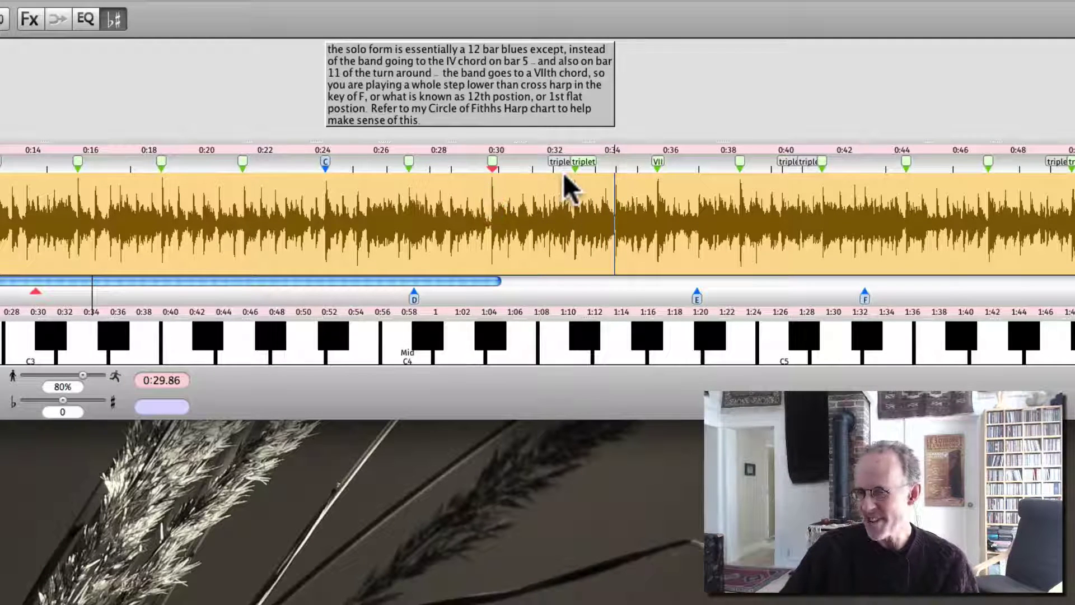
key("space")
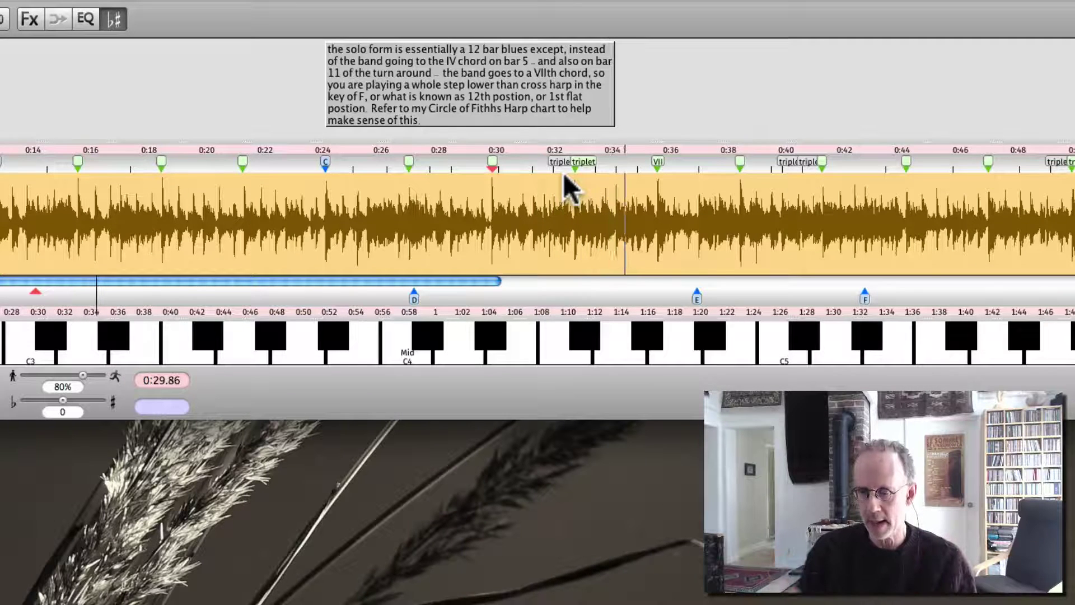
key("space")
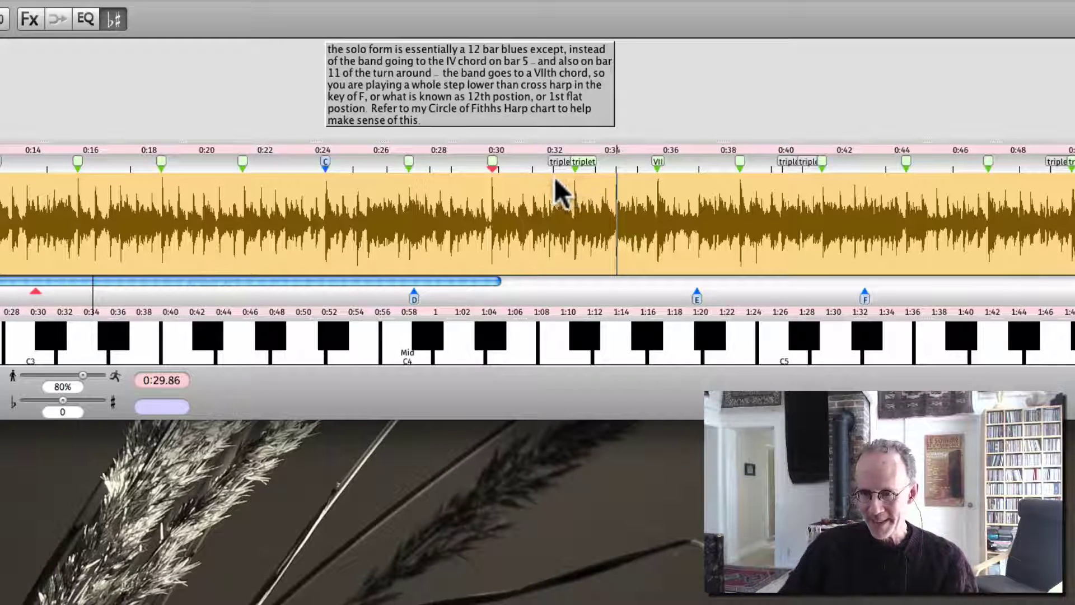
key("space")
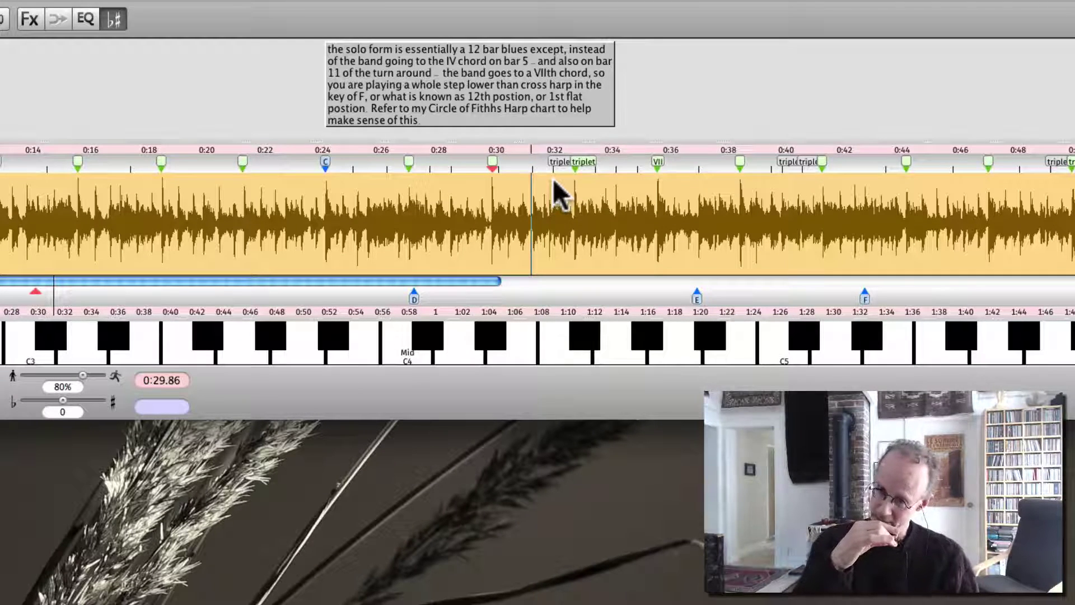
Replay from 0:29.86, then advance the phrase start via 0:31.24 to about 0:32.
key("space")
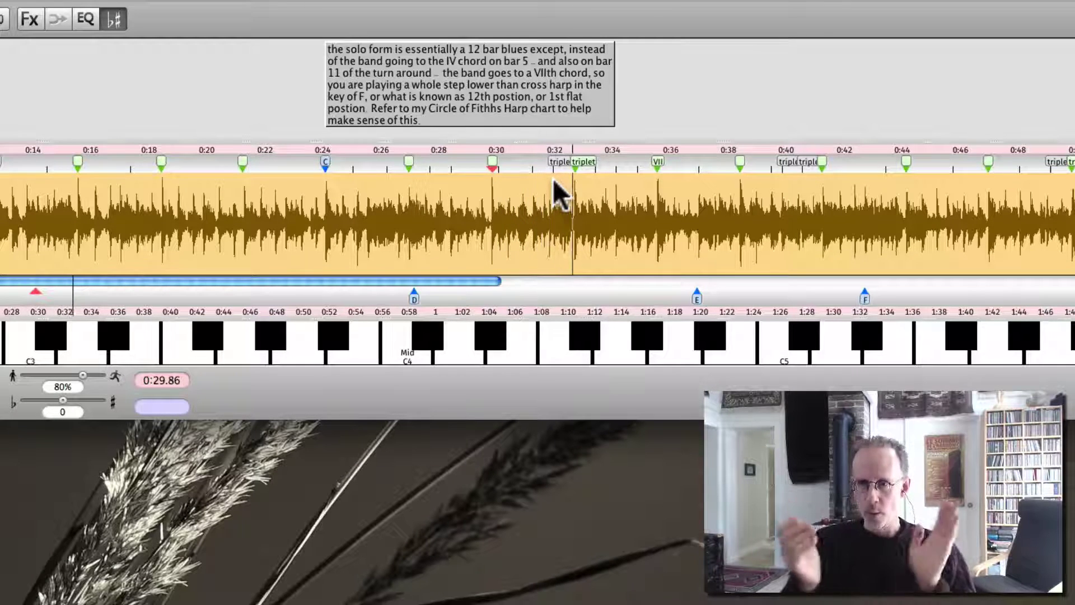
key("space")
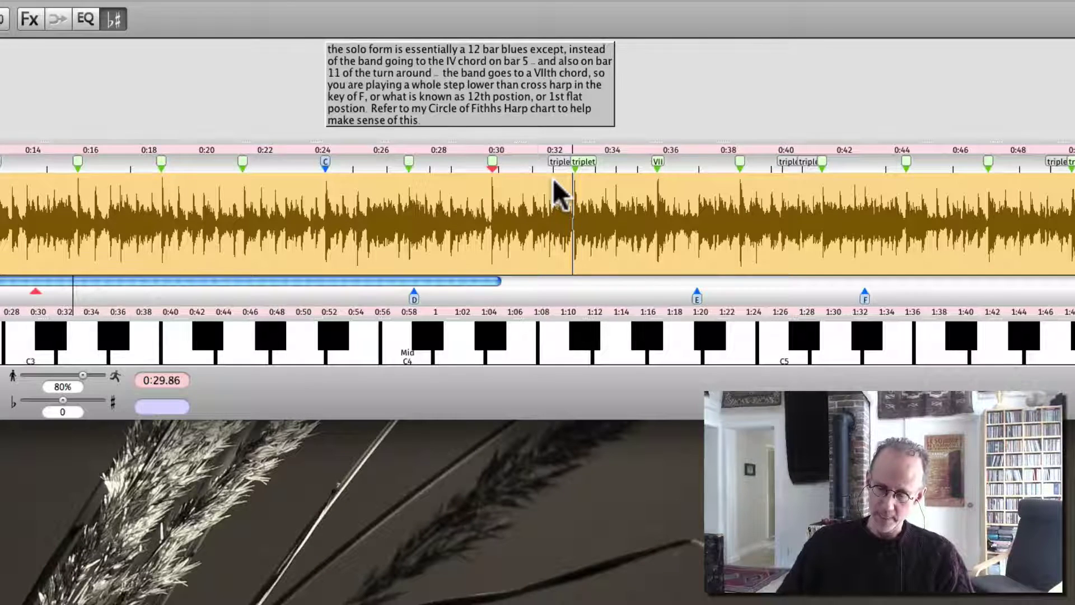
key("Right")
key("Right")
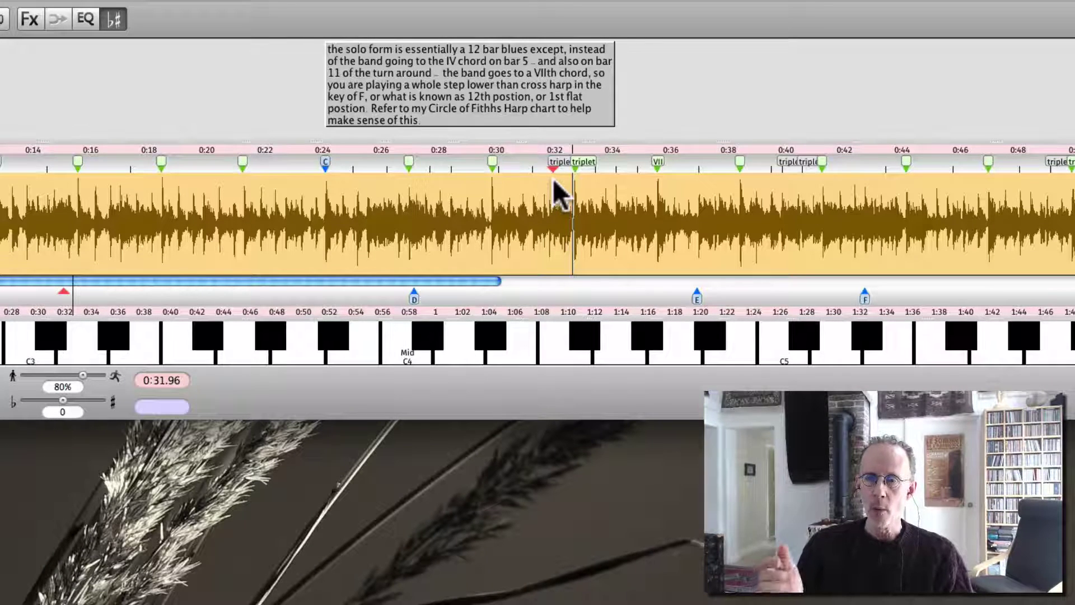
key("space")
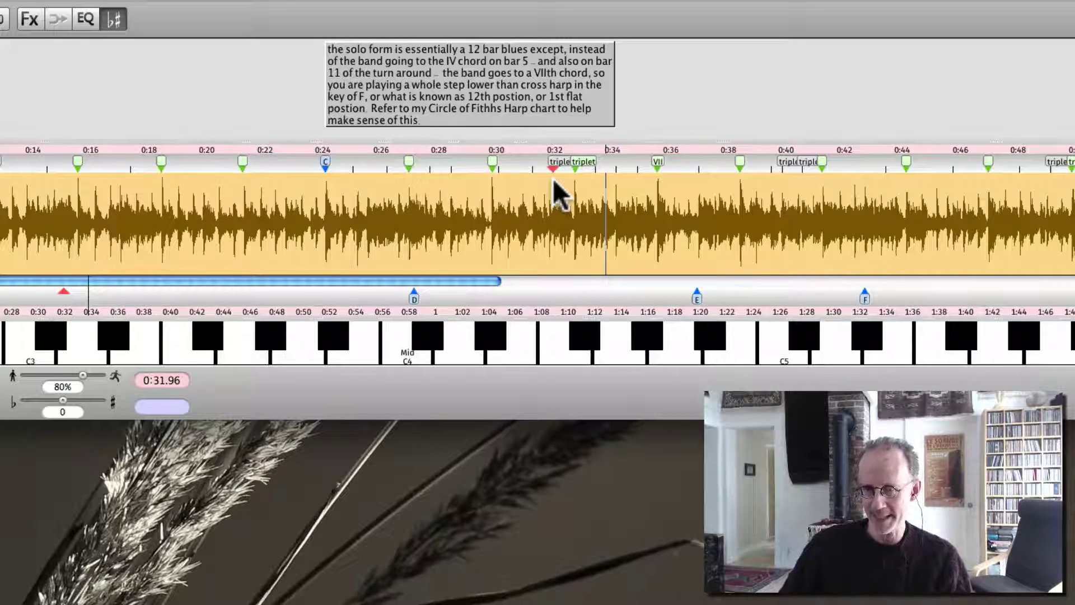
left_click(553, 181)
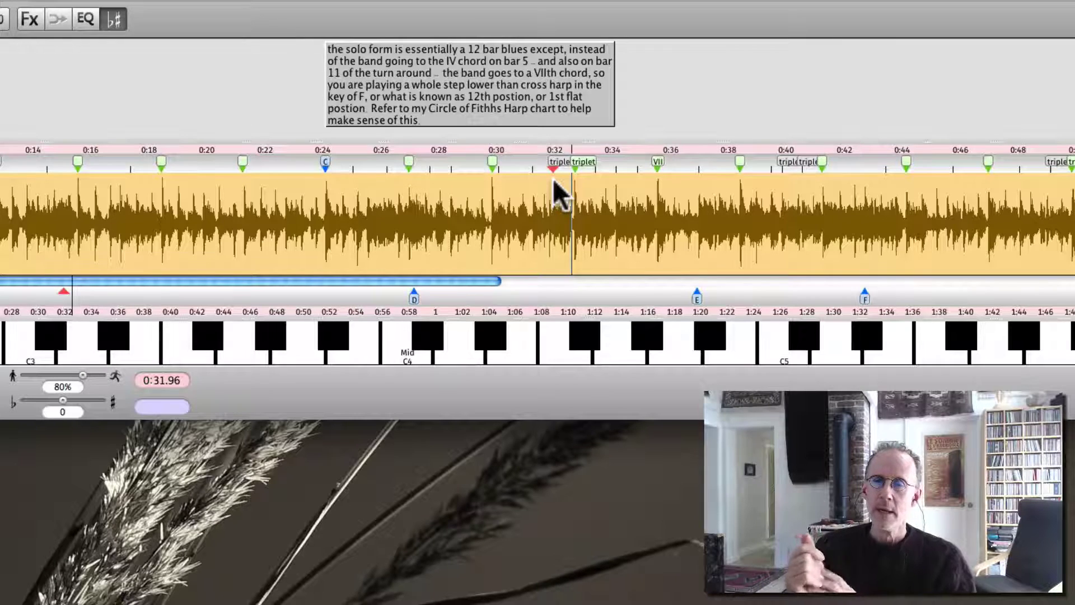
Loop the triplet phrase from 0:31.96, stopping at 0:32.71 before the next marker.
key("space")
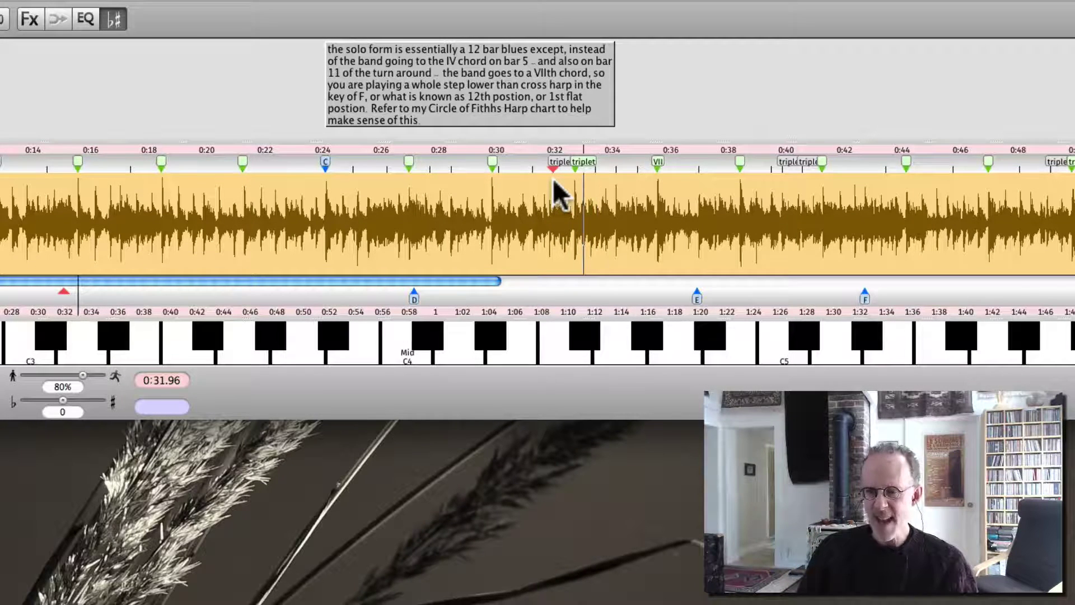
key("space")
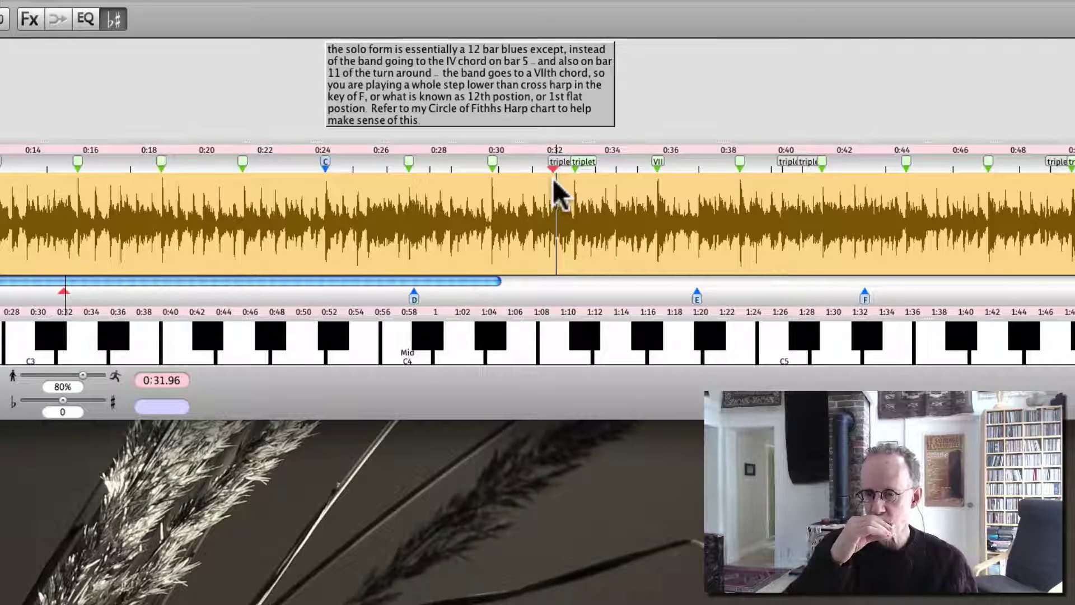
key("space")
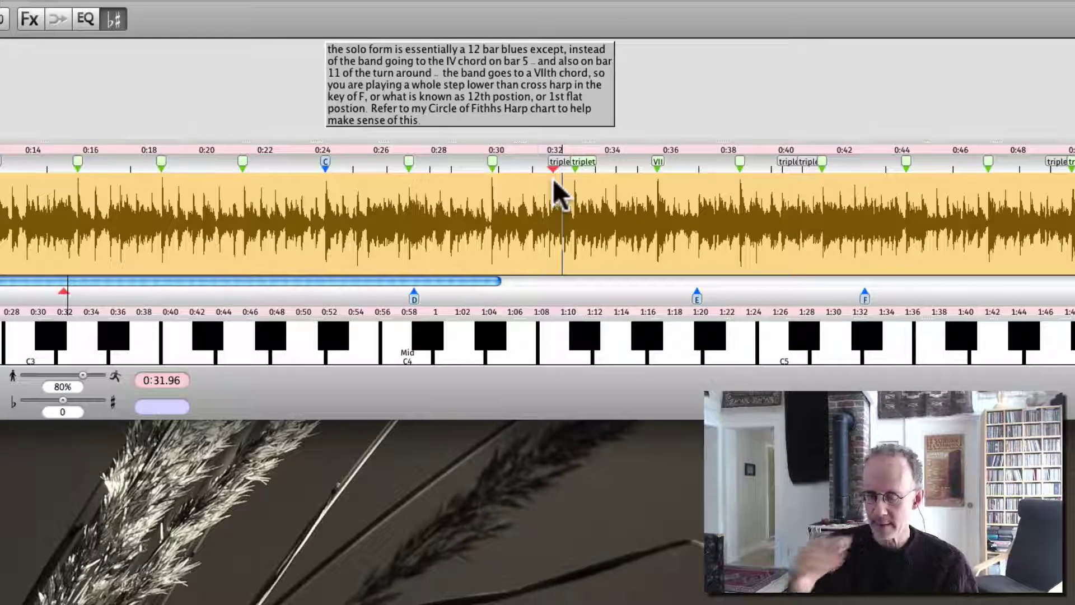
key("space")
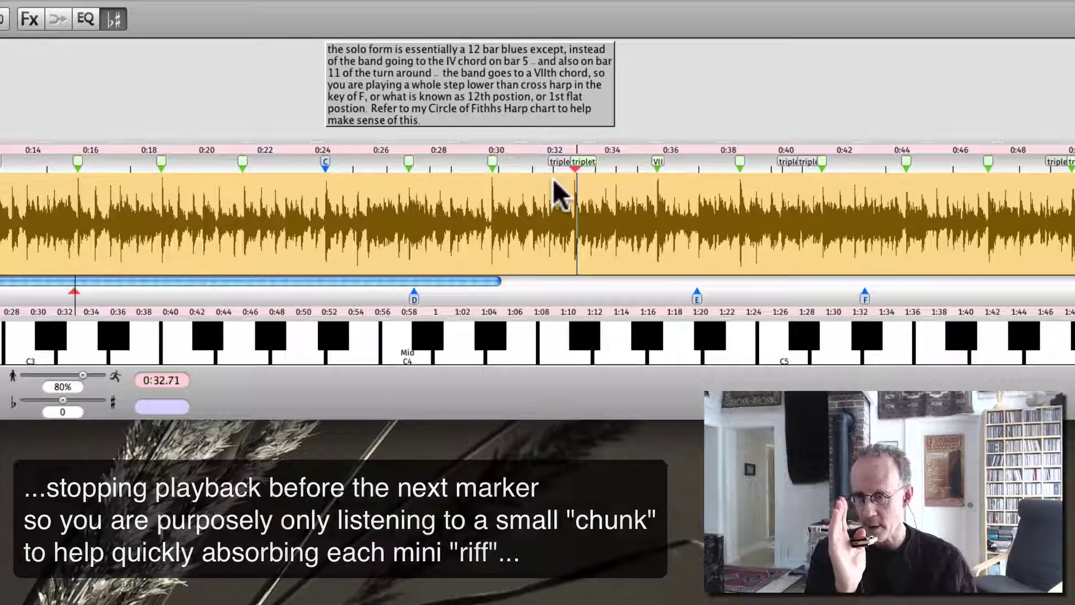
Play the chunk from the 0:32.71 marker, then move the start on to 0:33.42.
key("space")
key("space")
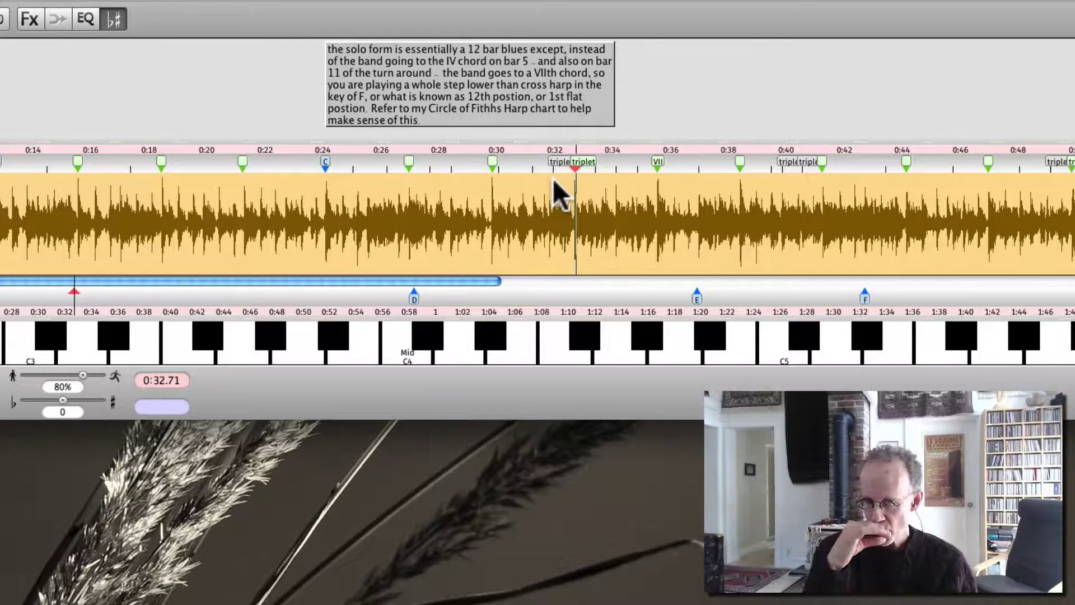
key("space")
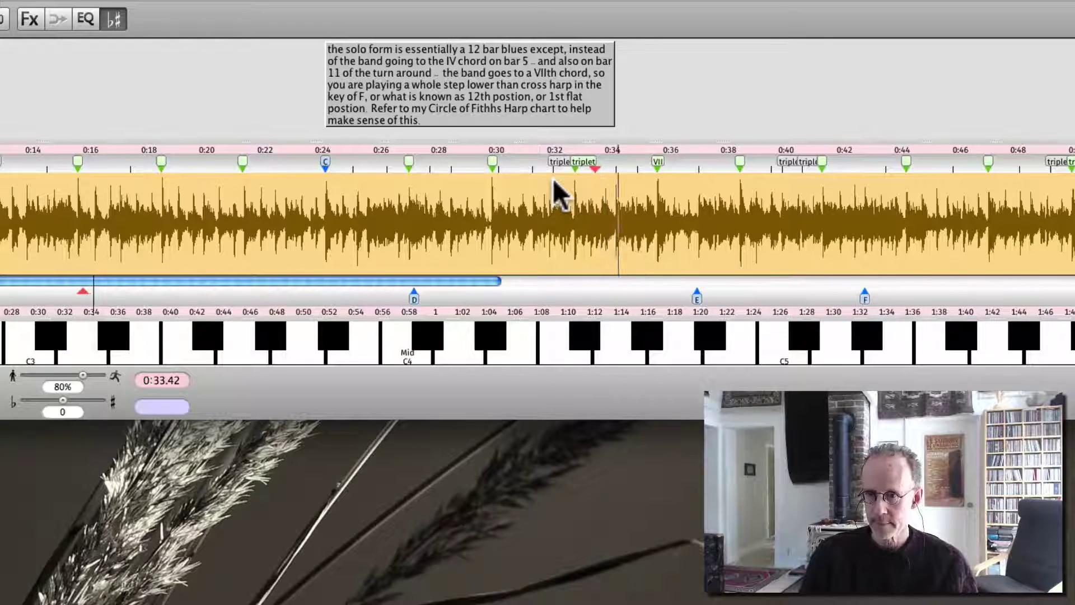
Stop playback so it returns to the 0:33.42 phrase start.
key("space")
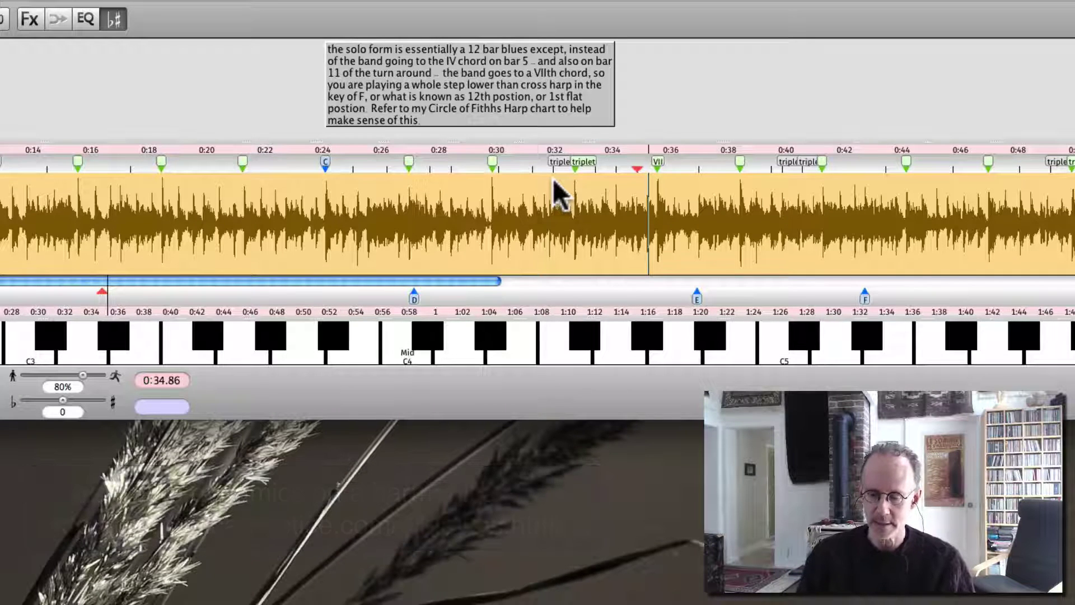
Jump to the VII marker at 0:35.54, then play, stop and replay the phrases there and at 0:36.97.
key("Right")
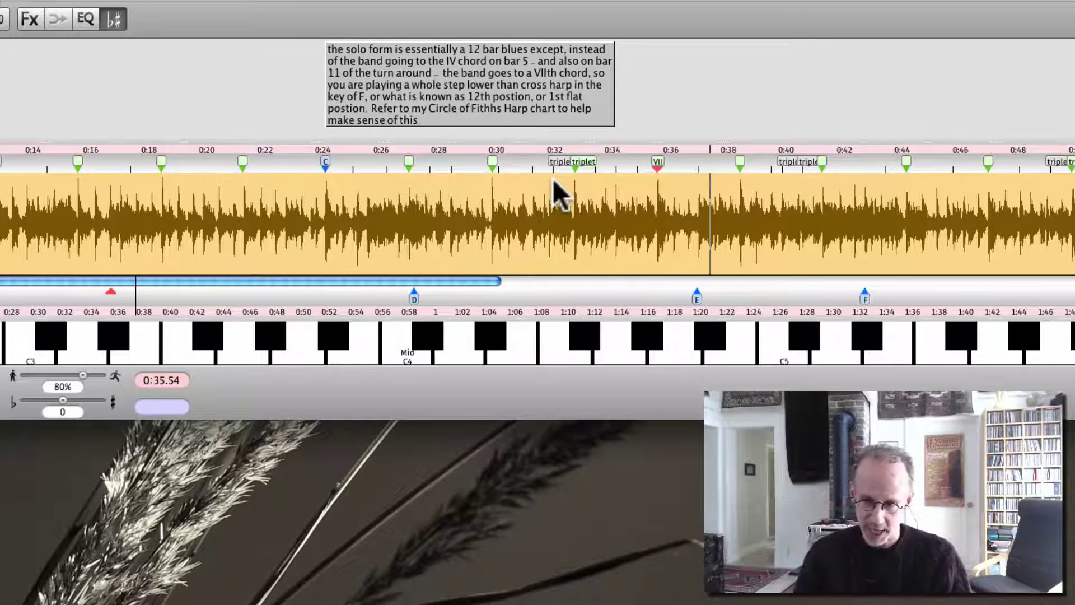
key("space")
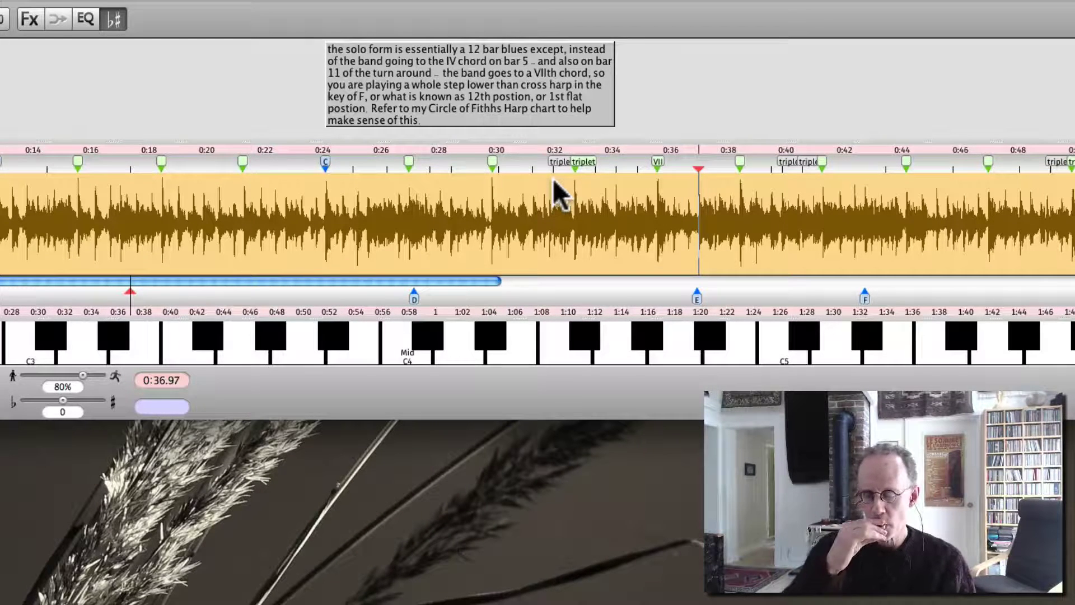
key("space")
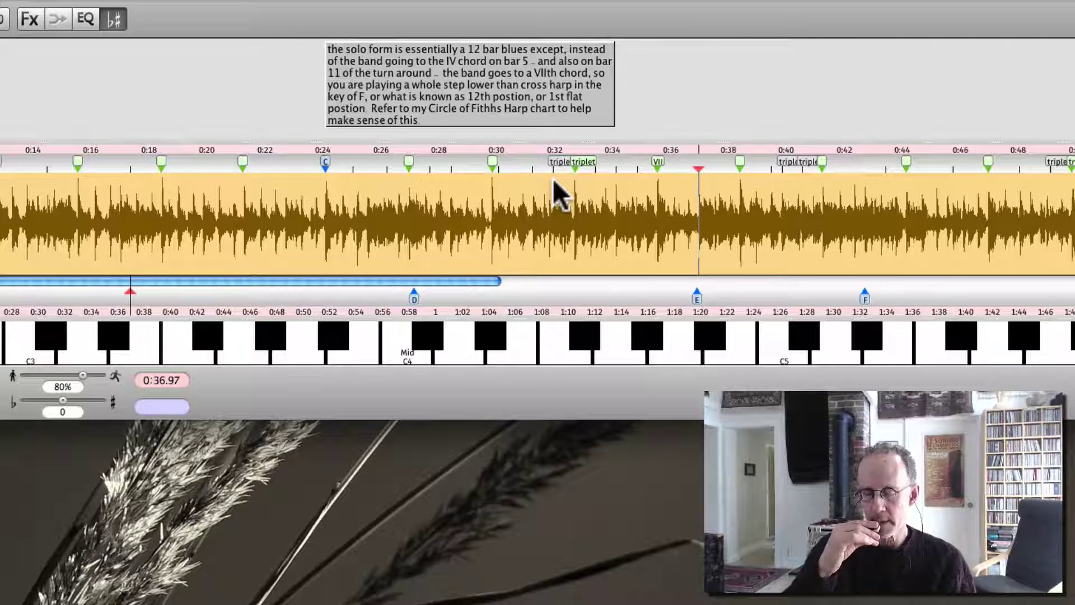
key("space")
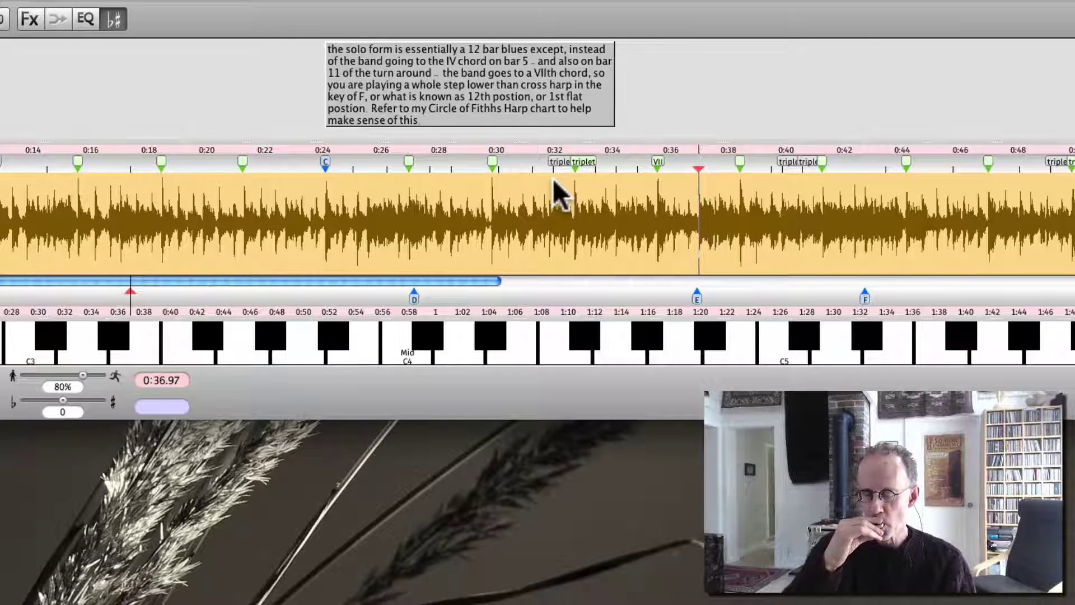
key("space")
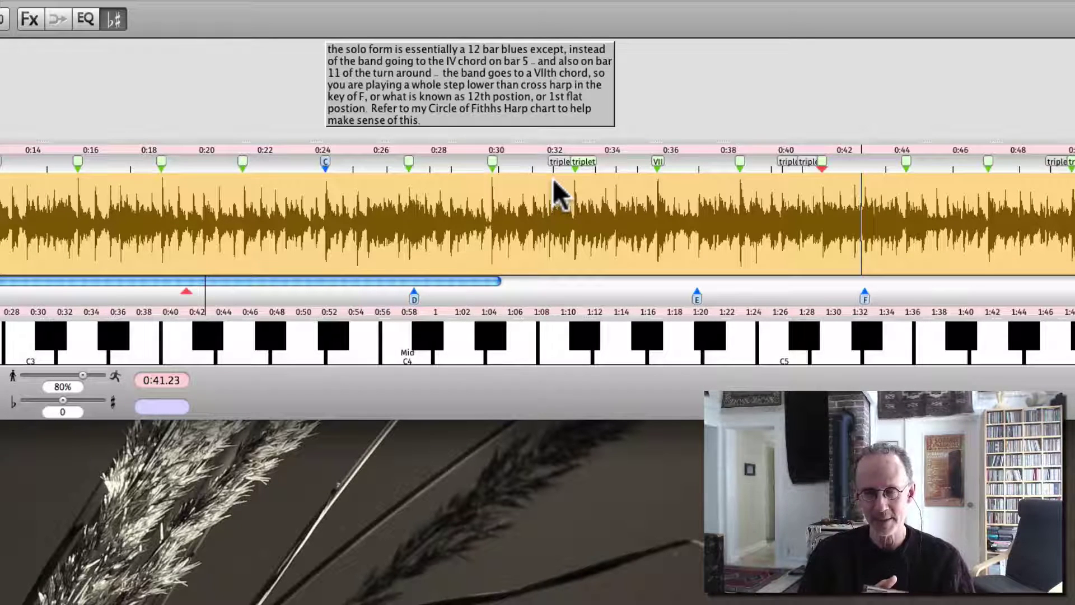
Return playback to the phrase start at 0:41.23.
key("space")
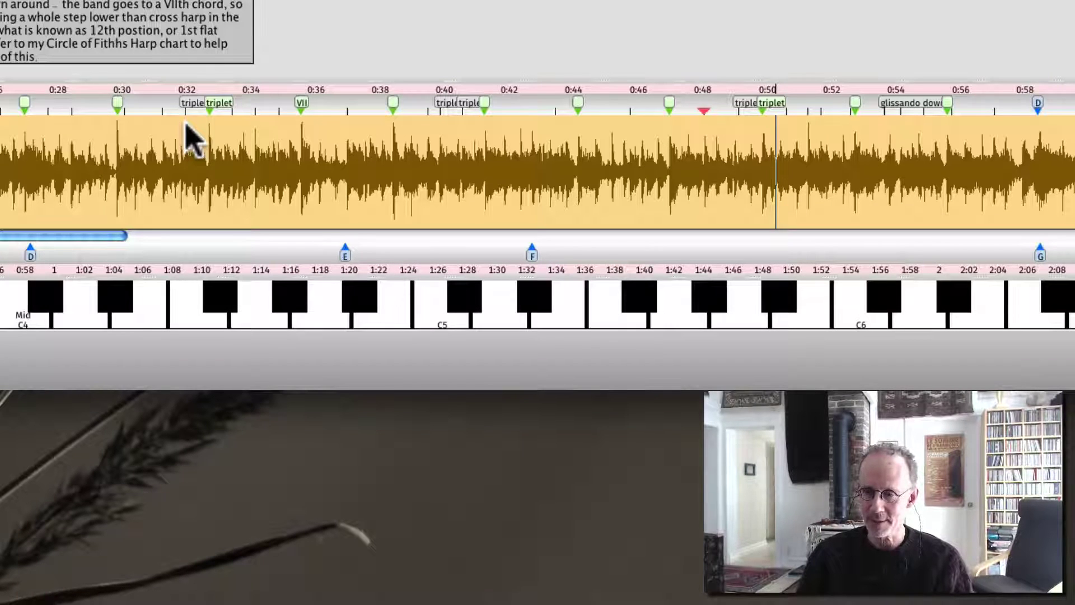
Replay the phrase from the red 0:48 marker twice, then stop playback.
key("space")
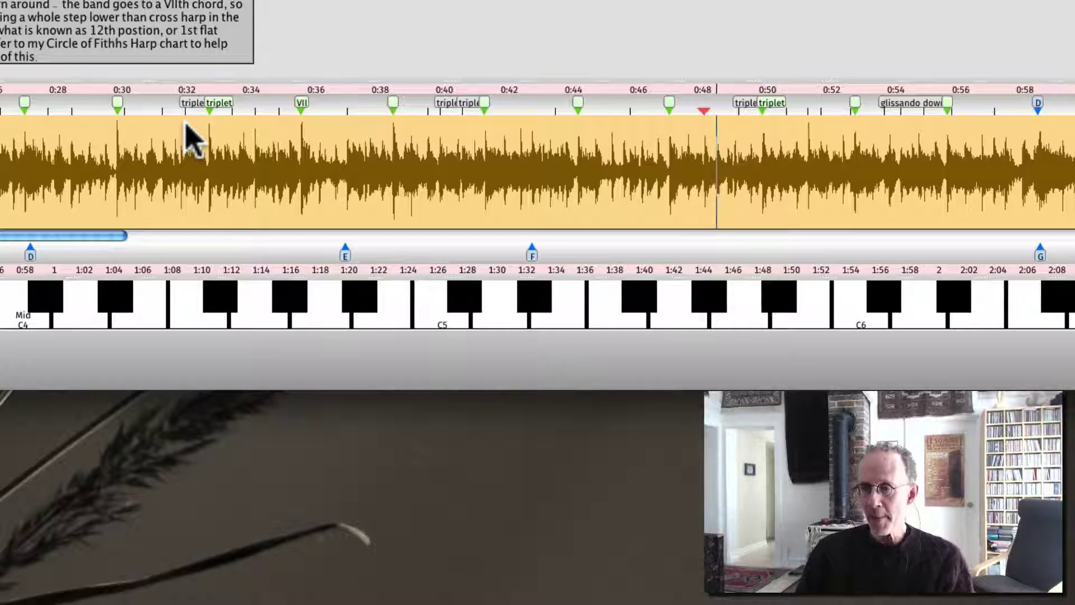
key("space")
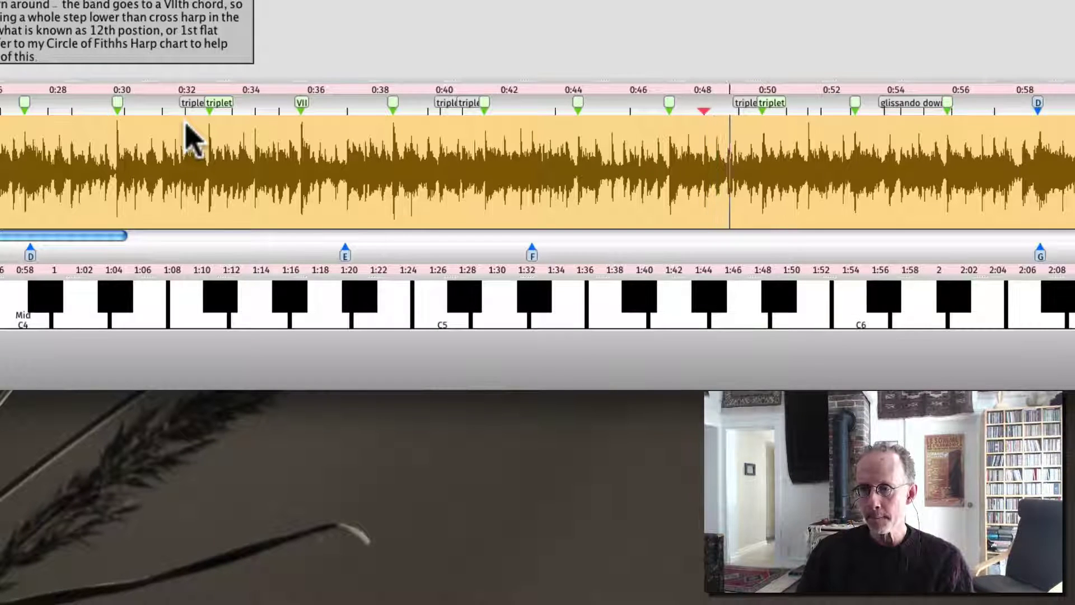
key("space")
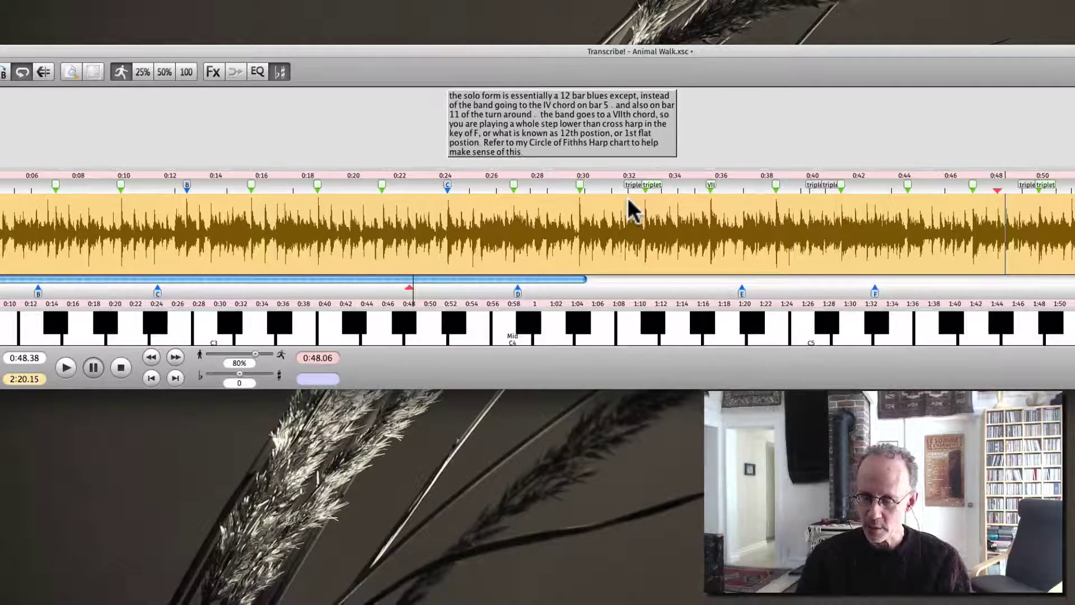
Select the 0:48–0:49 phrase between markers and loop it at 80% speed.
key("shift+Right")
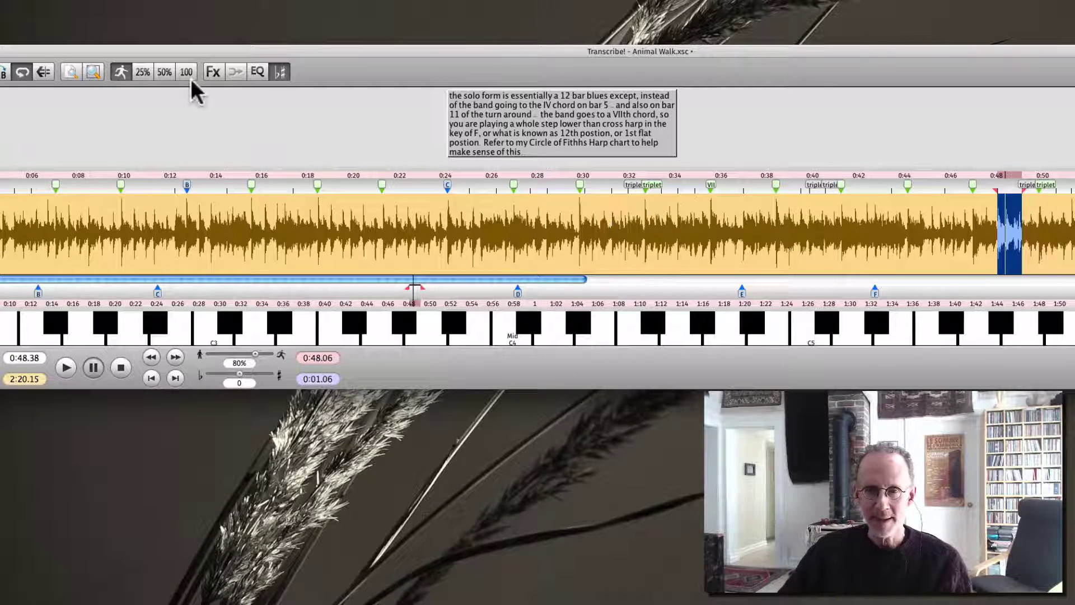
left_click(22, 70)
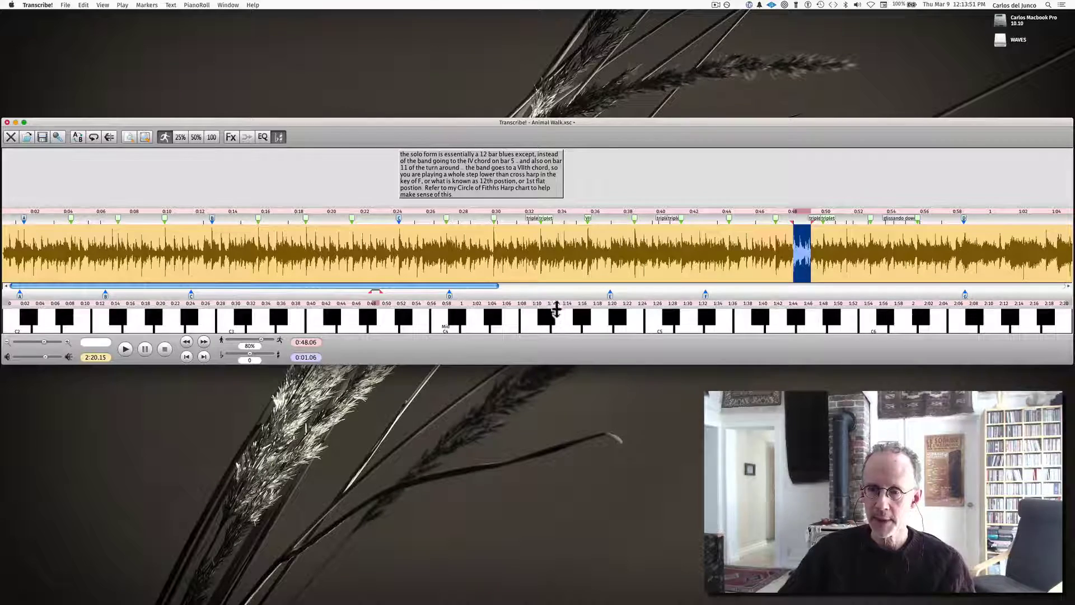
Browse through the song by dragging along the overview bar.
left_click_drag(451, 285, 371, 293)
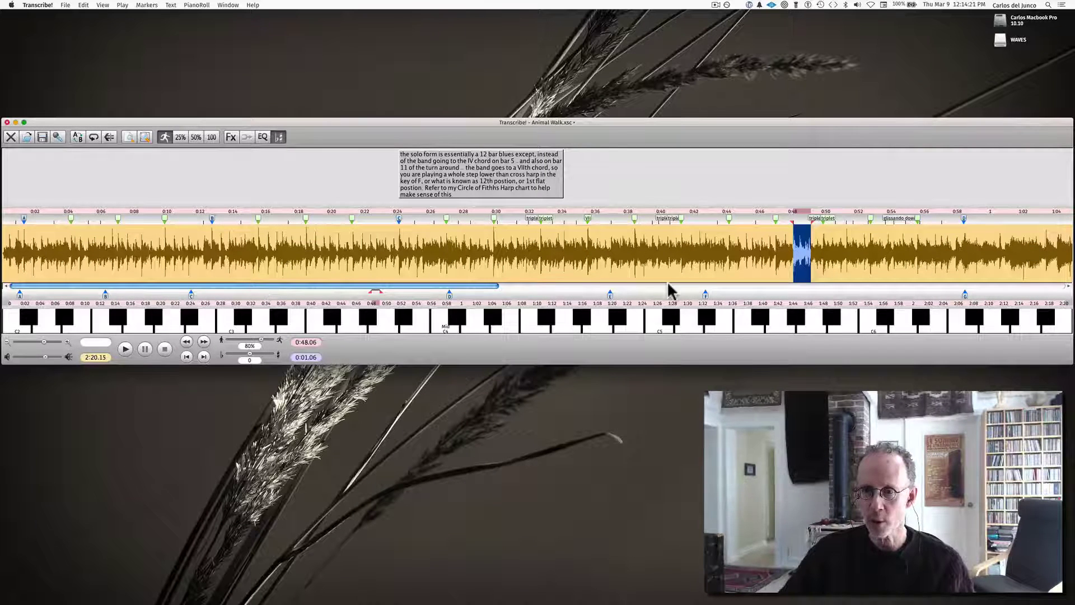
mouse_move(667, 281)
left_mouse_down()
mouse_move(780, 283)
mouse_move(215, 283)
left_mouse_up()
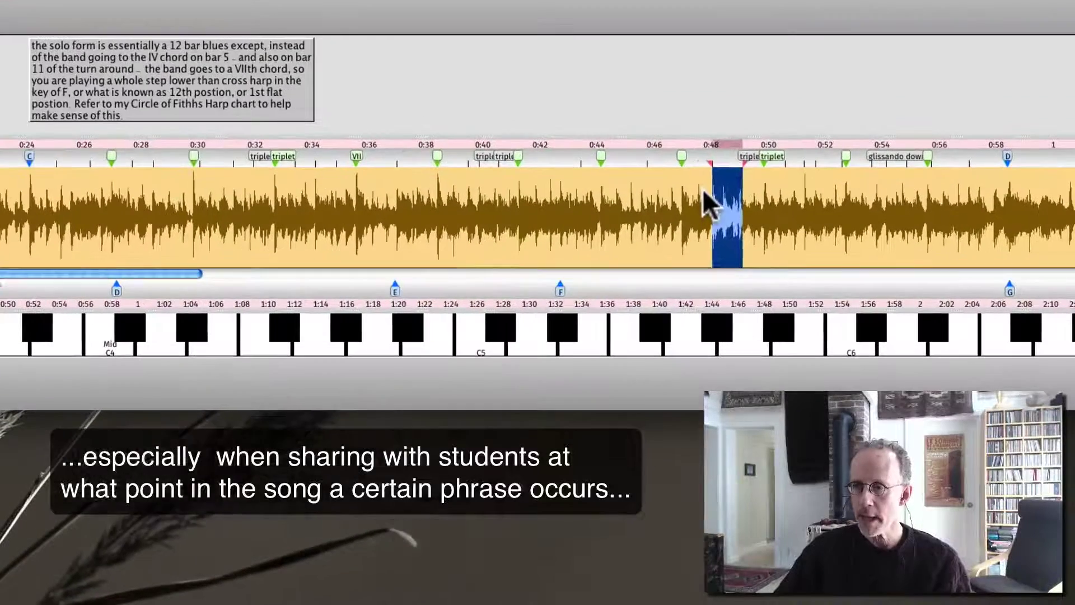
Clear the 0:48 loop selection, play the solo around 0:50, then stop and nudge the start forward.
left_click(791, 245)
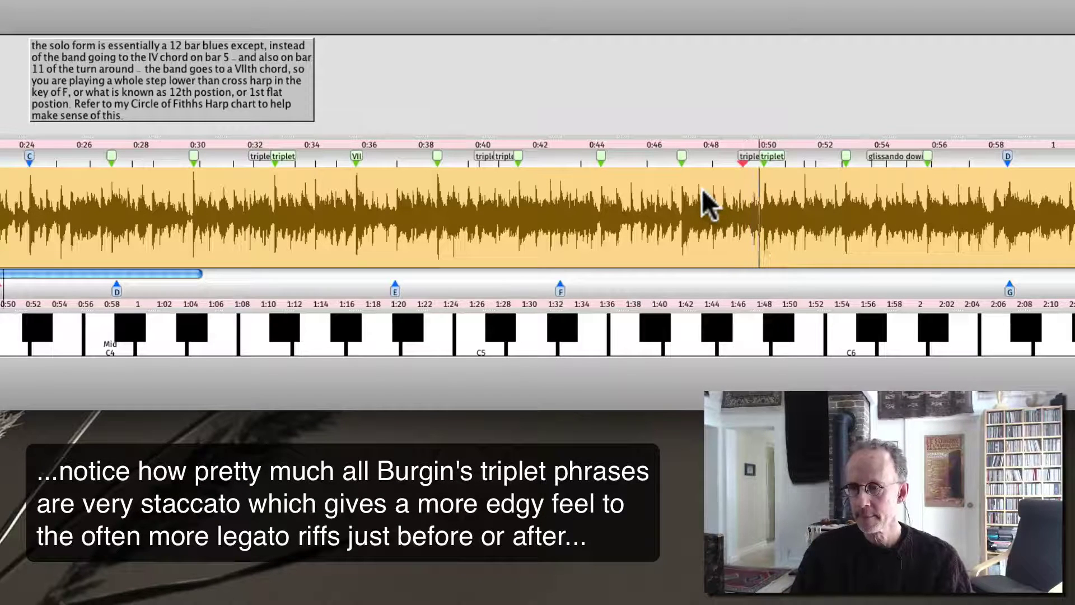
key("space")
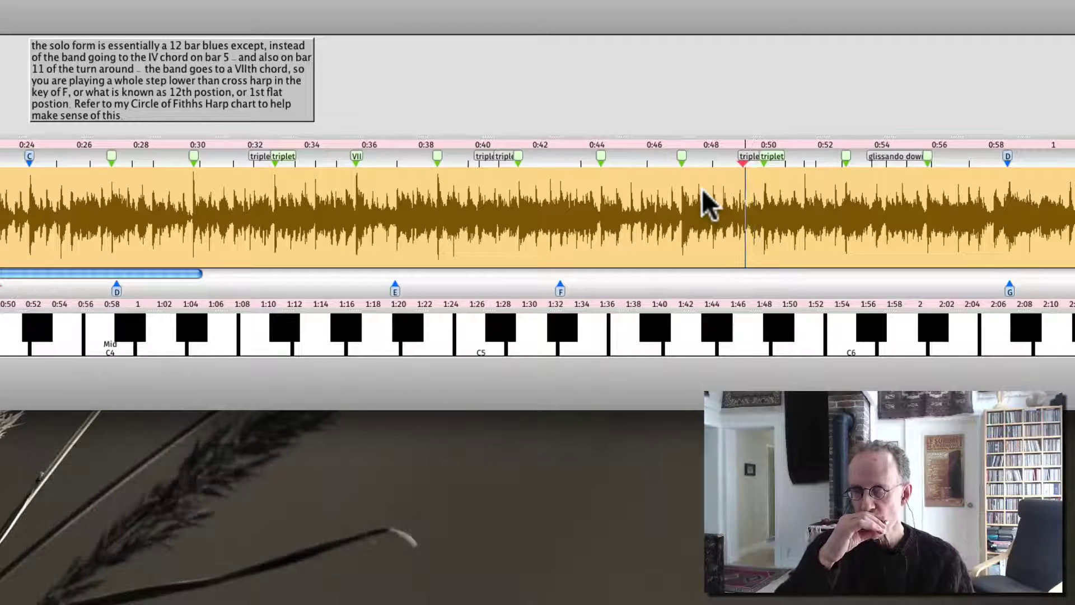
key("space")
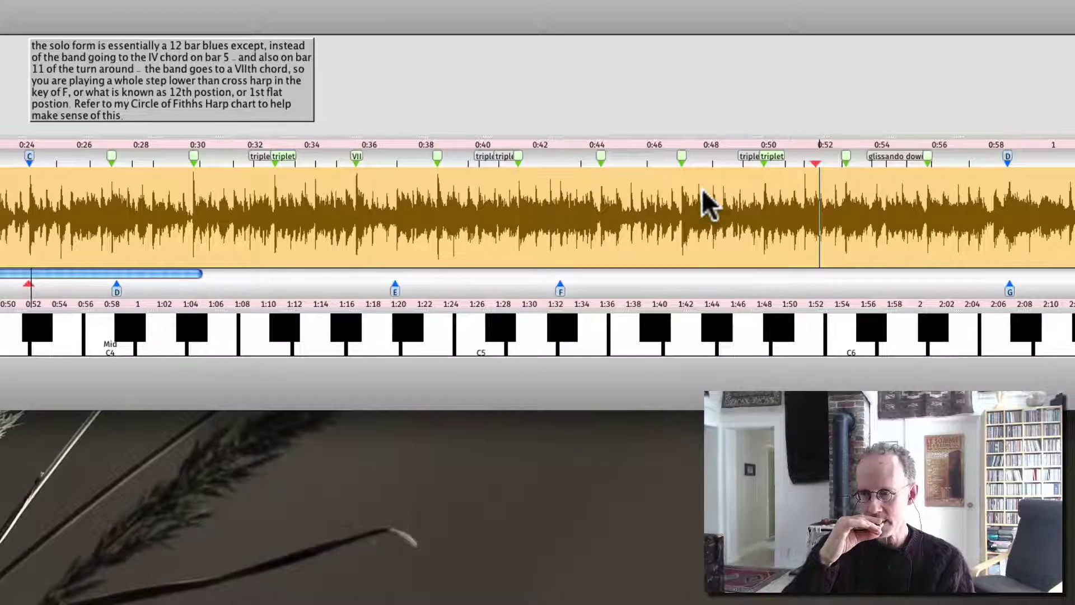
Replay the phrase from about 0:52 and nudge its start point earlier to 0:52.6.
key("space")
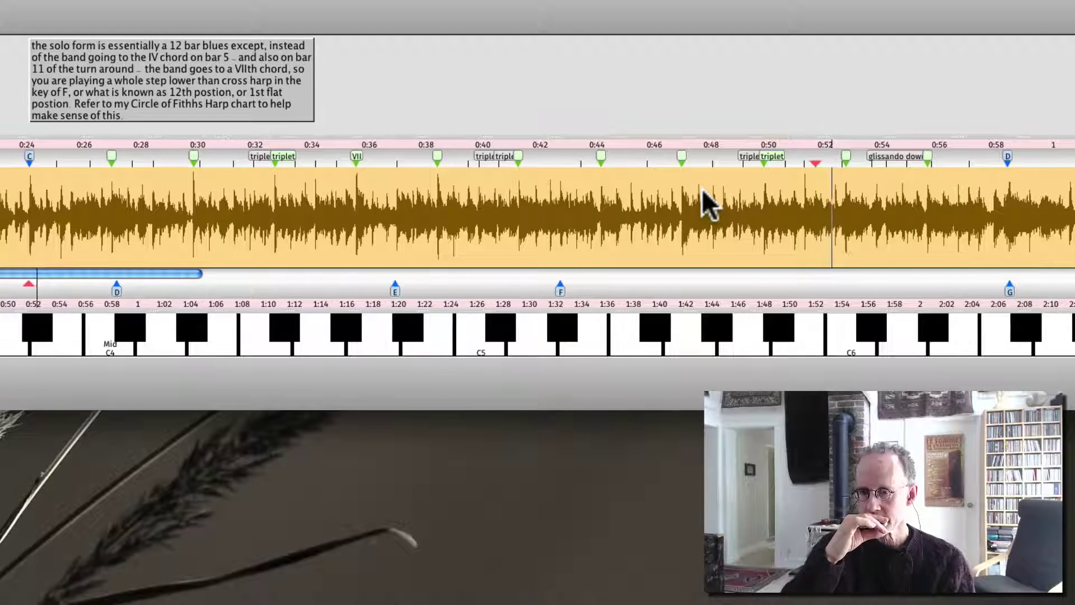
key("space")
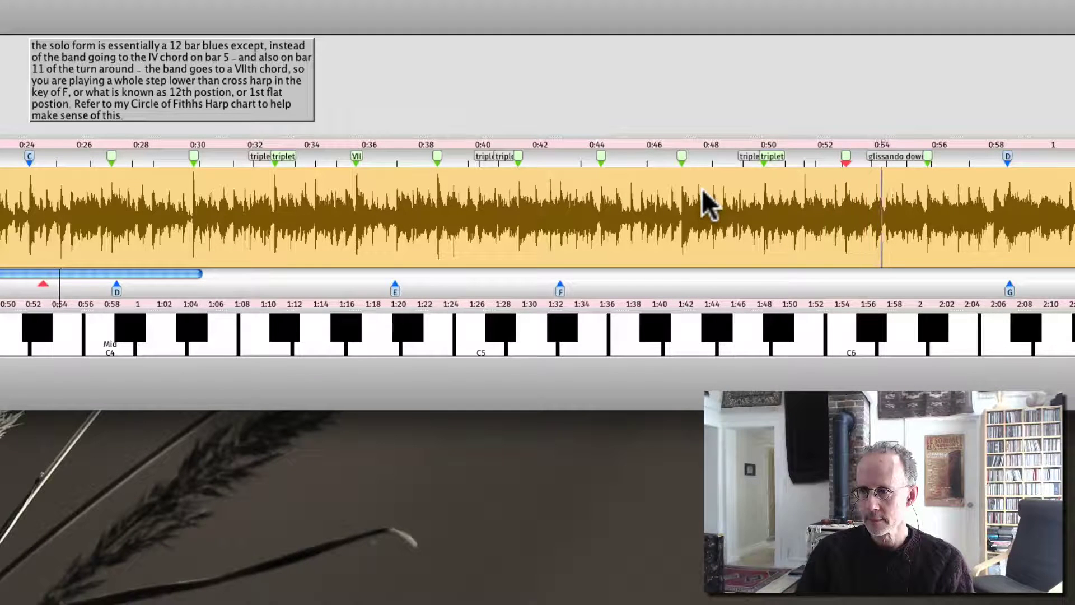
key("Left")
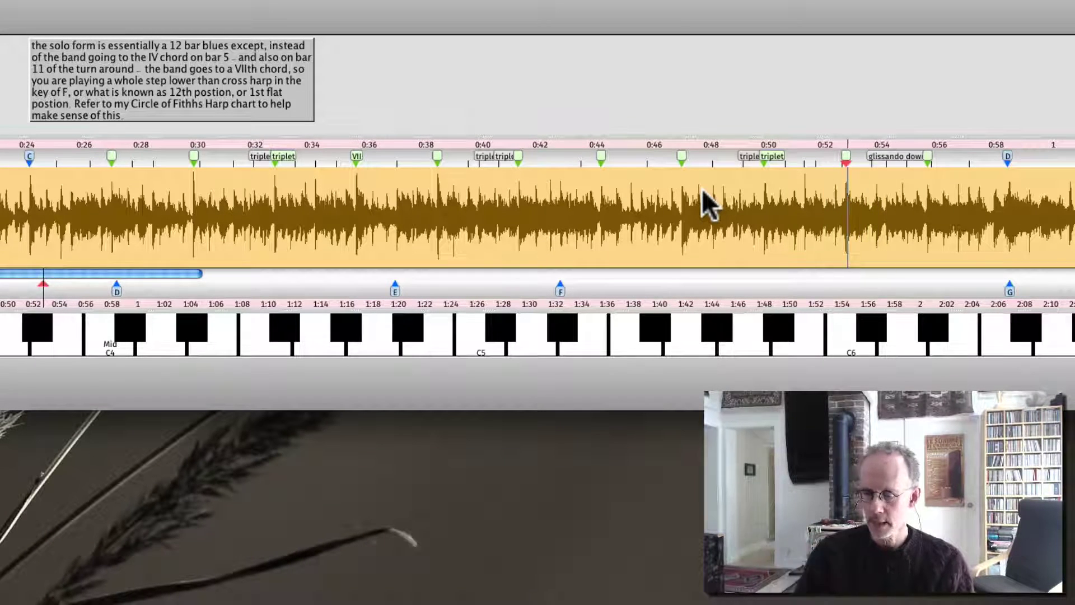
key("Left")
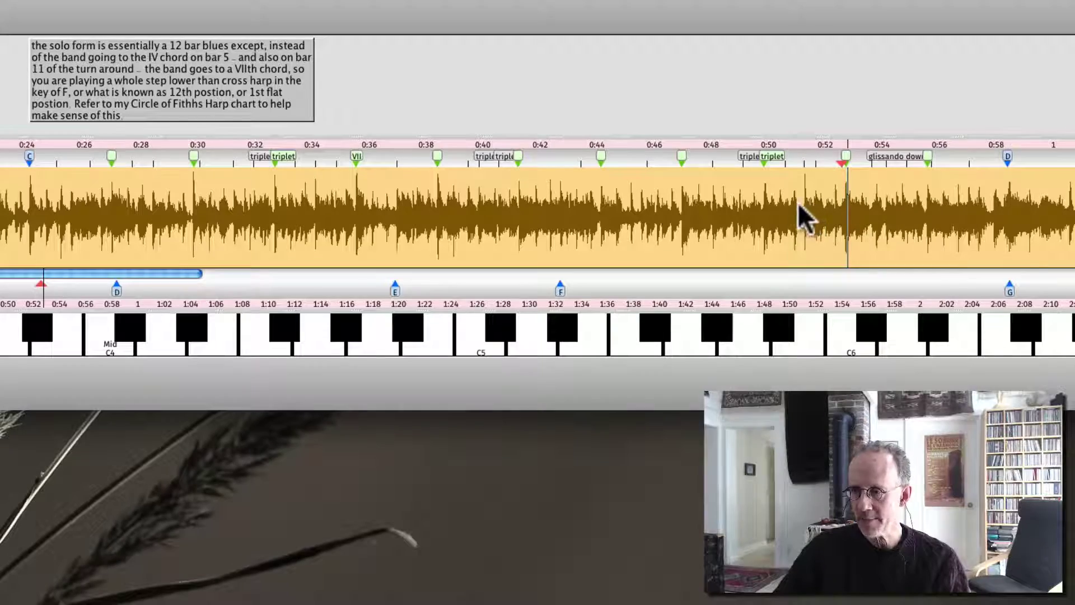
Zoom the 0:49.6–1:02 stretch to fill the window and set the start at 0:52.60.
left_click_drag(749, 224, 1074, 247)
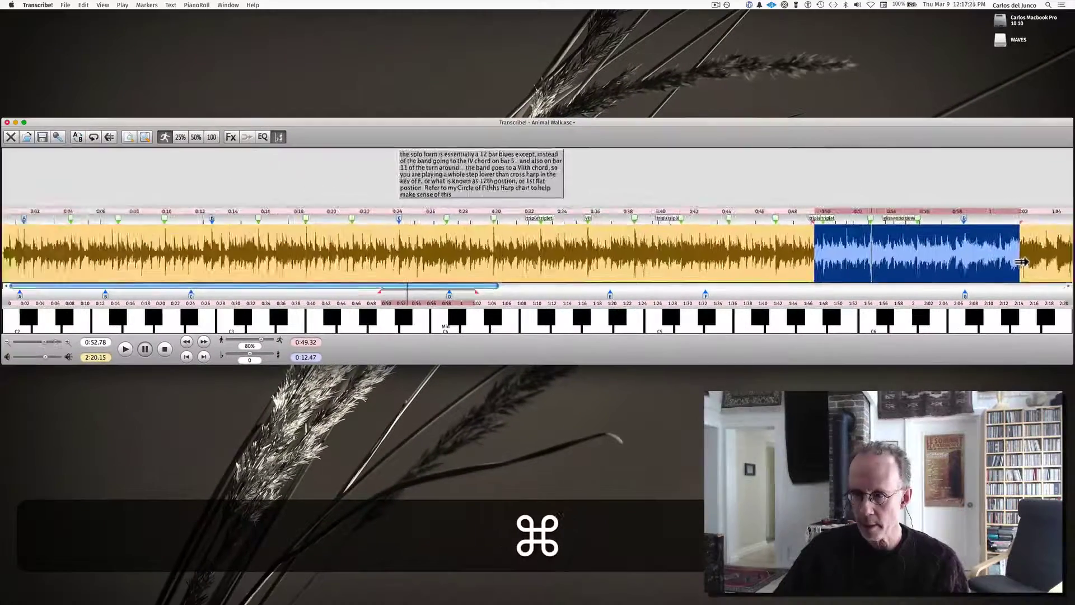
key("super+f")
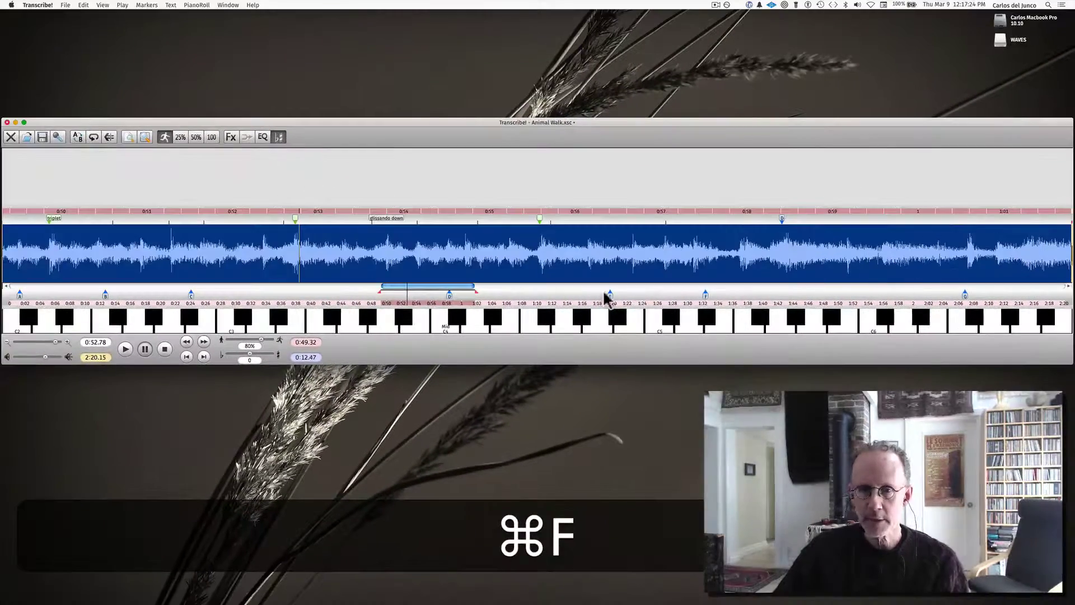
left_click(283, 239)
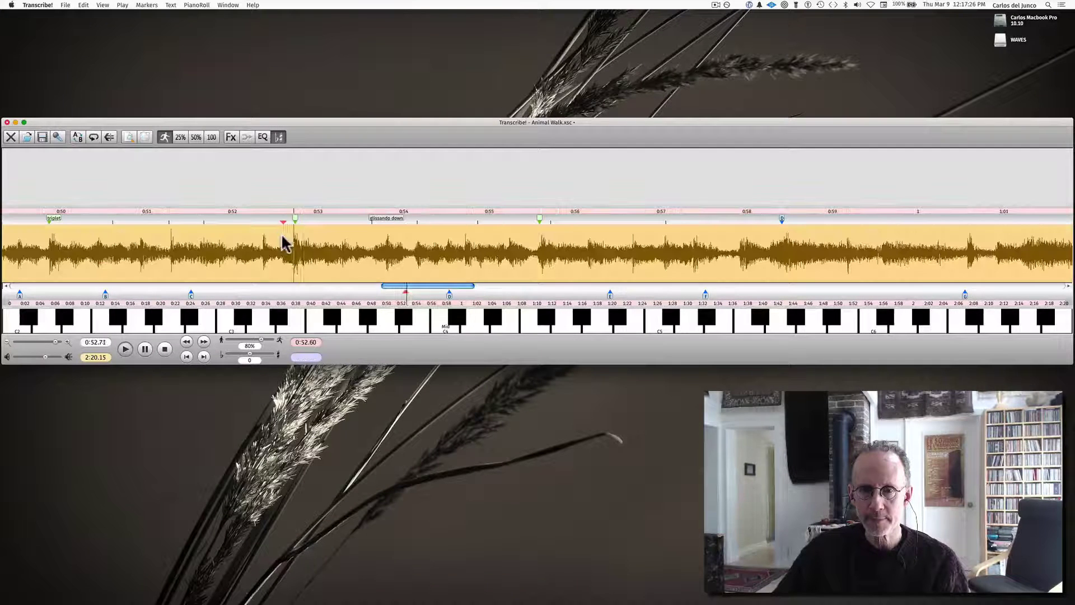
Play and replay the first note from 0:52.60 several times.
key("space")
key("bracketleft")
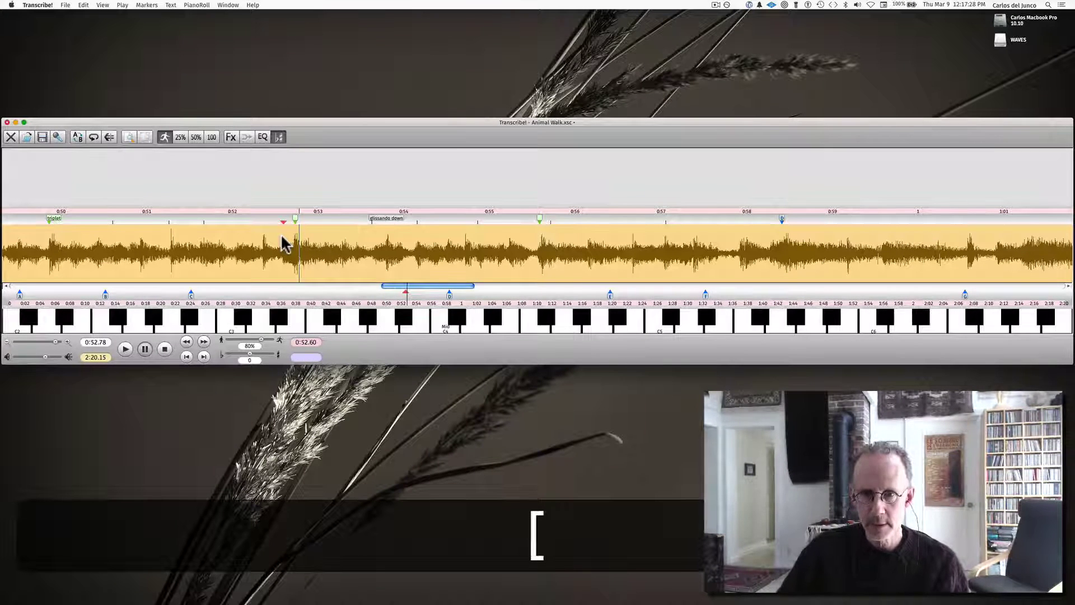
key("space")
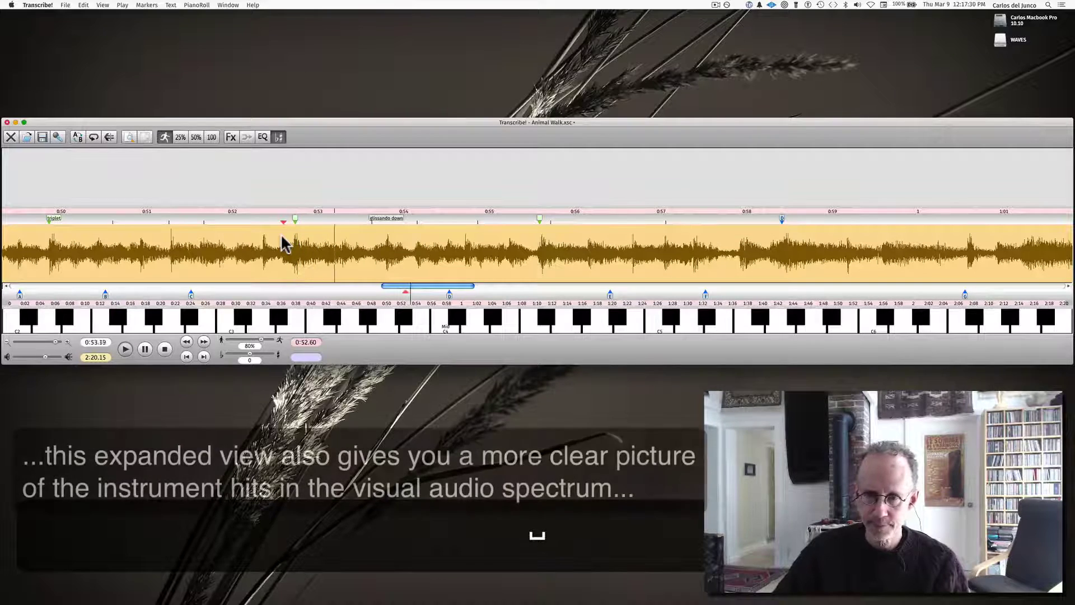
key("space")
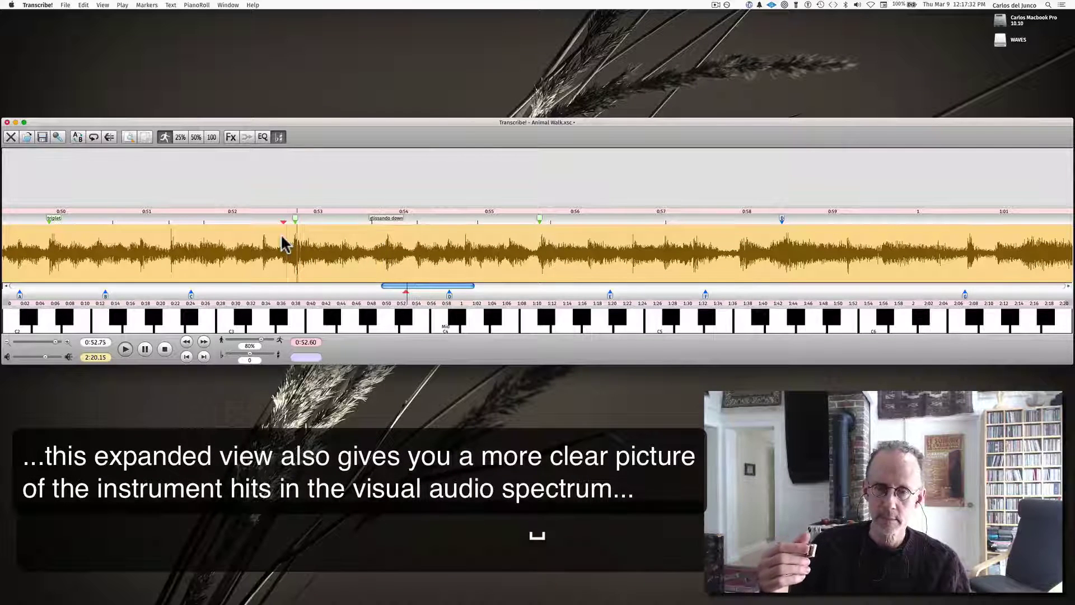
key("space")
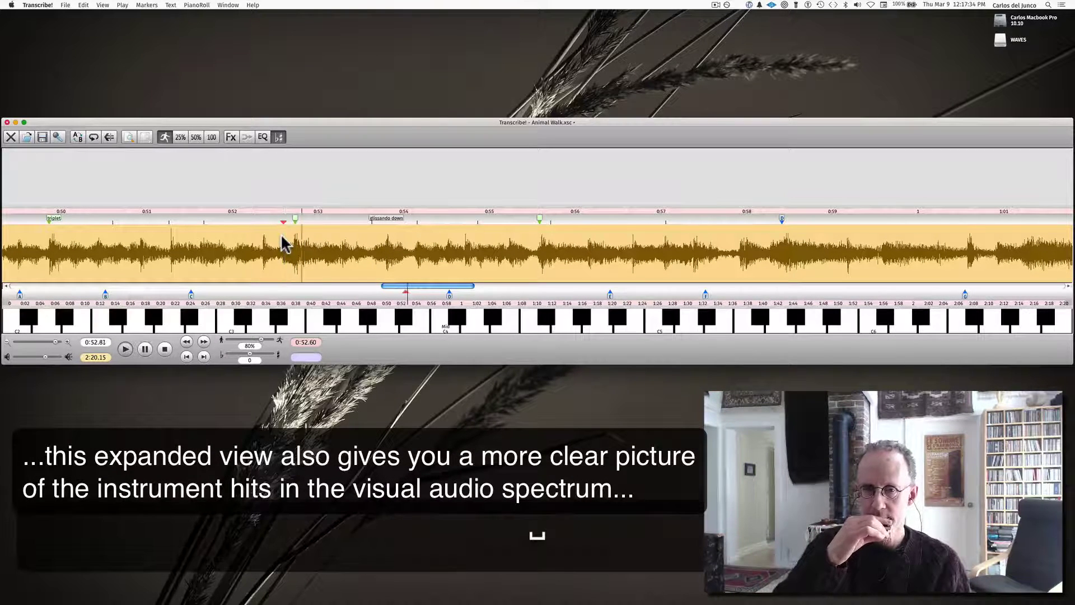
key("space")
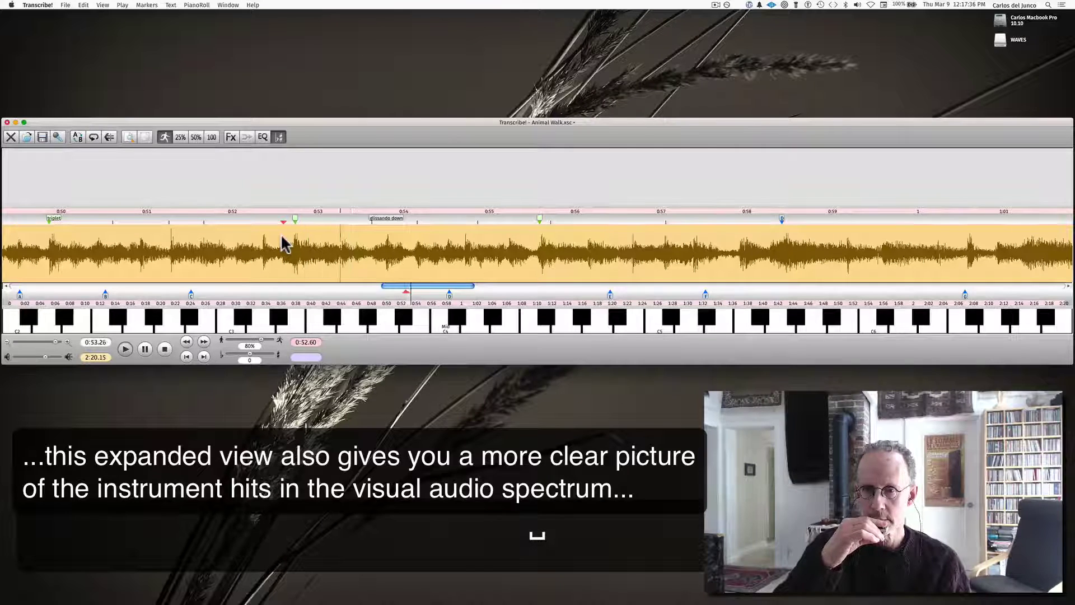
key("space")
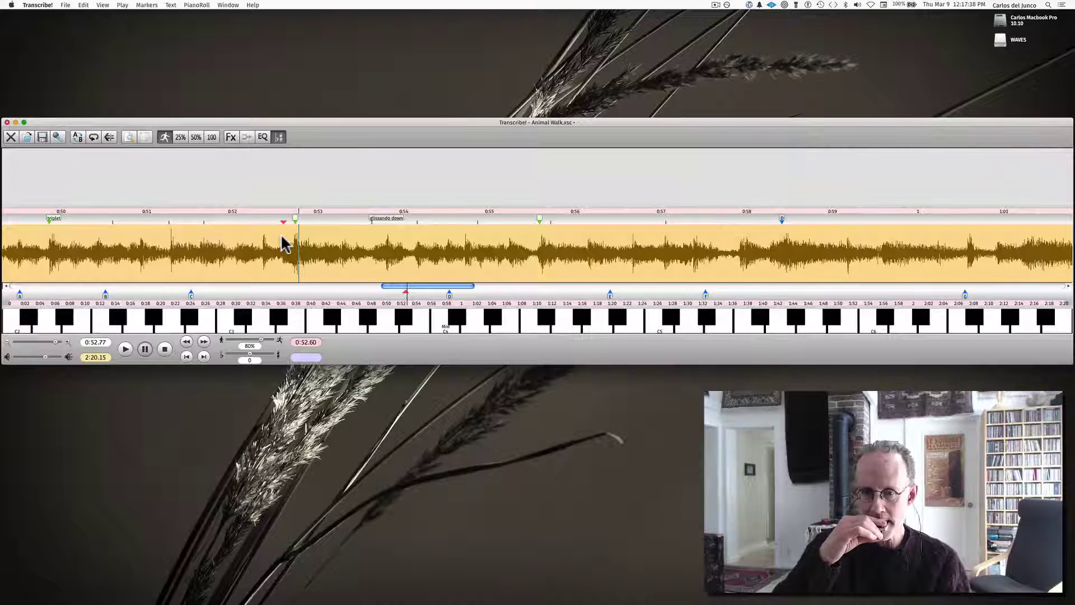
key("space")
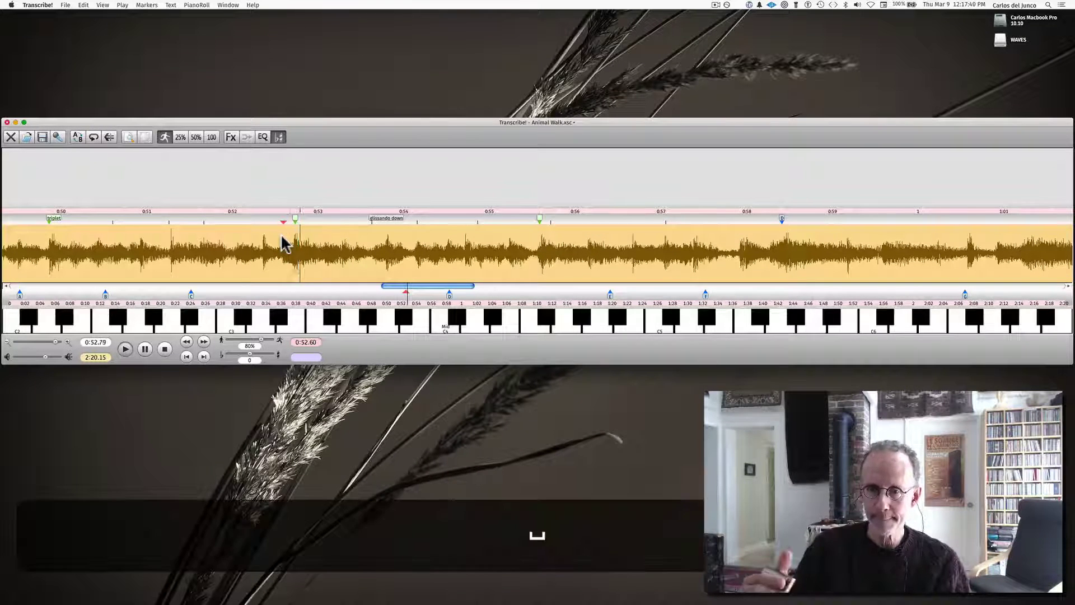
key("space")
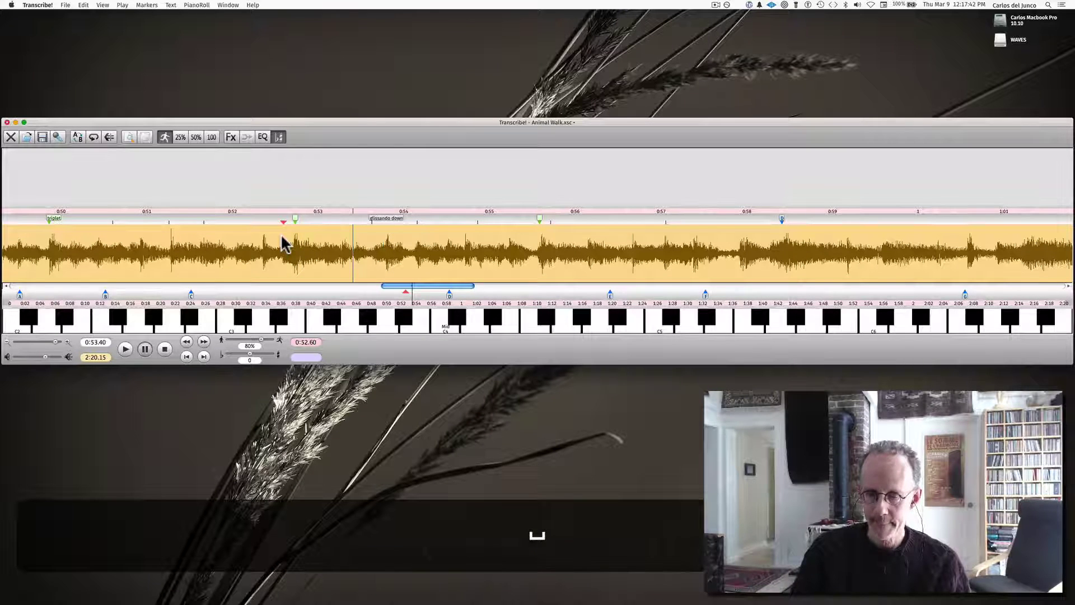
Step marker by marker to 0:54.15, replaying that note and playing onward.
key("bracketright")
key("space")
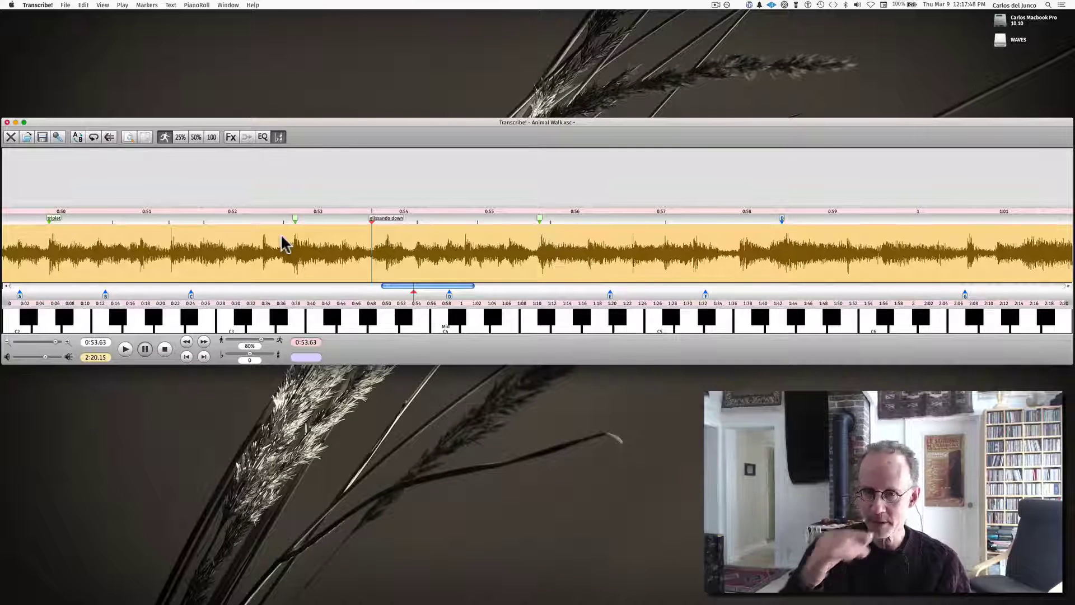
key("bracketright")
key("space")
key("space")
key("space")
key("space")
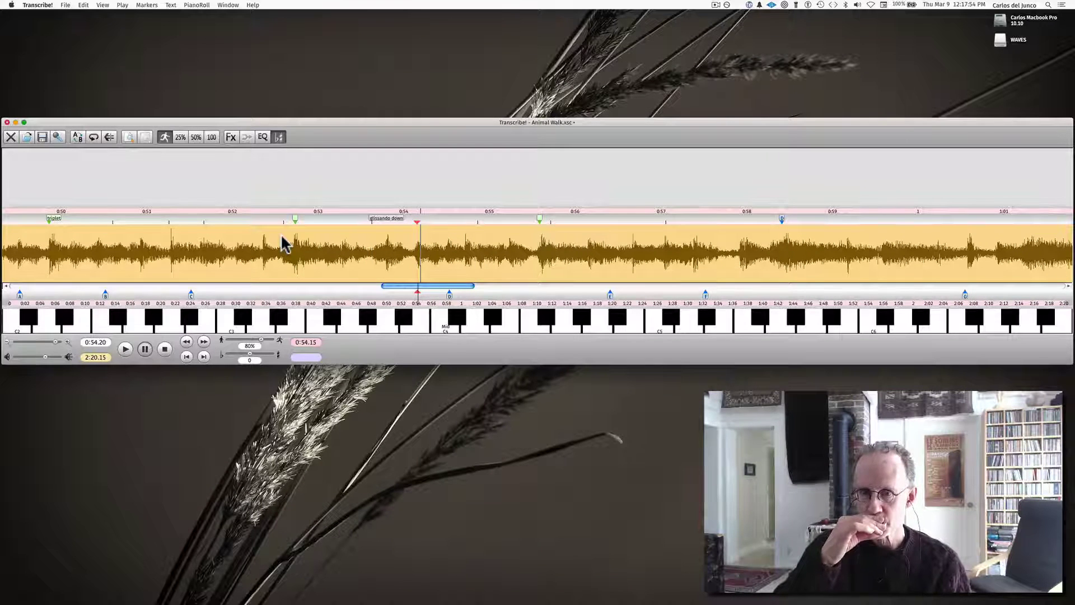
key("space")
key("space")
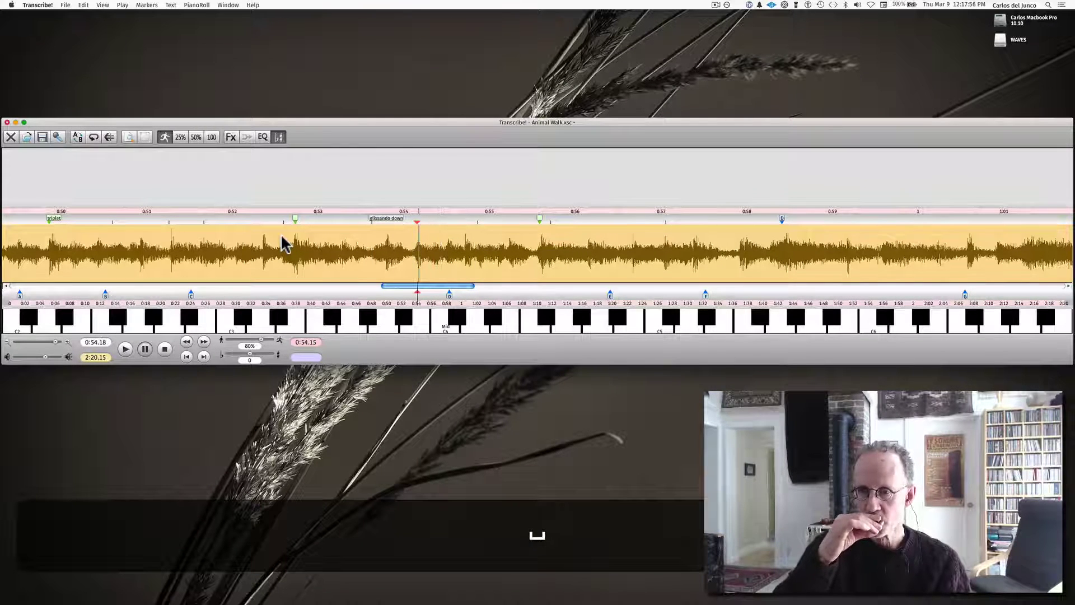
key("space")
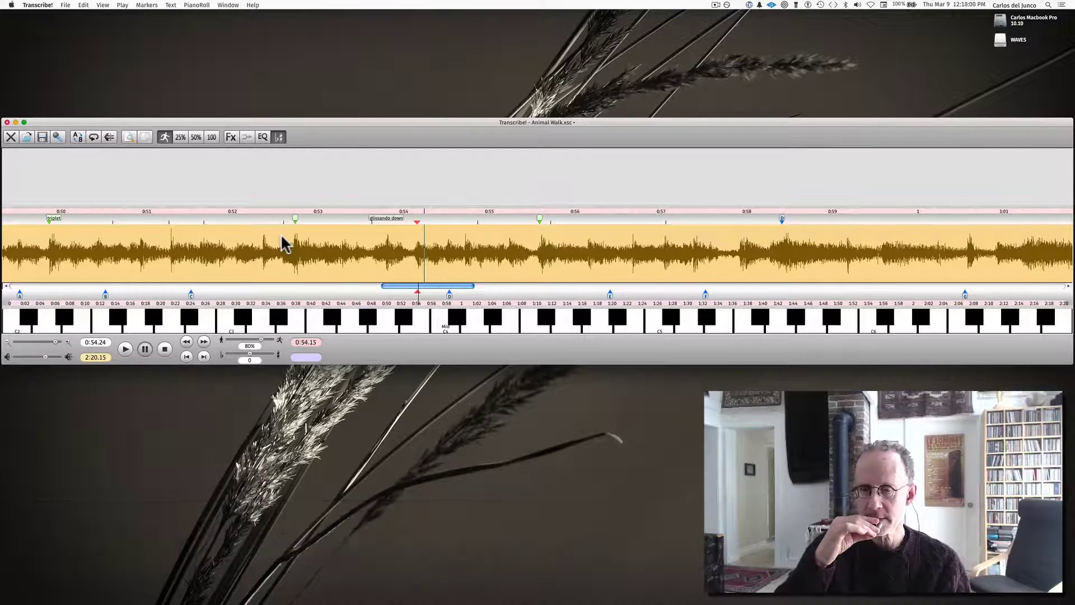
key("space")
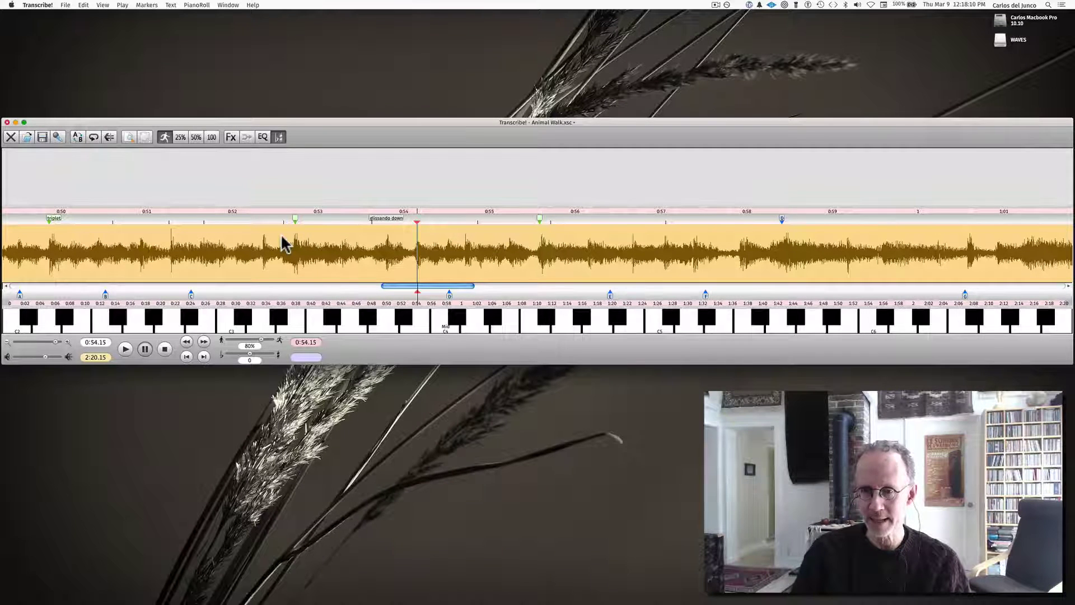
key("space")
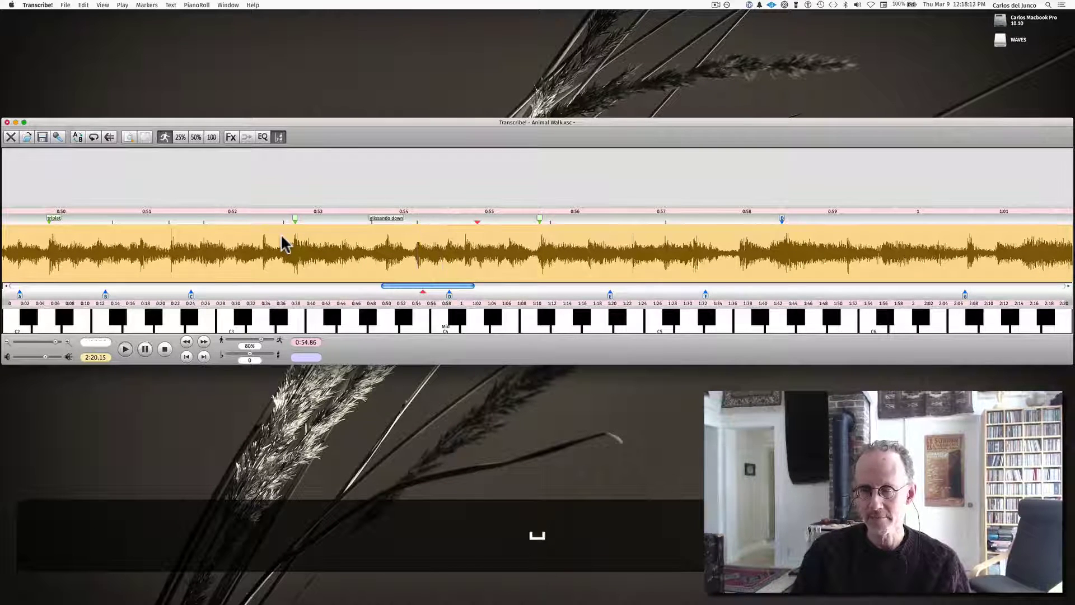
Slow playback to 50% and replay the phrase from 0:54.86.
key("space")
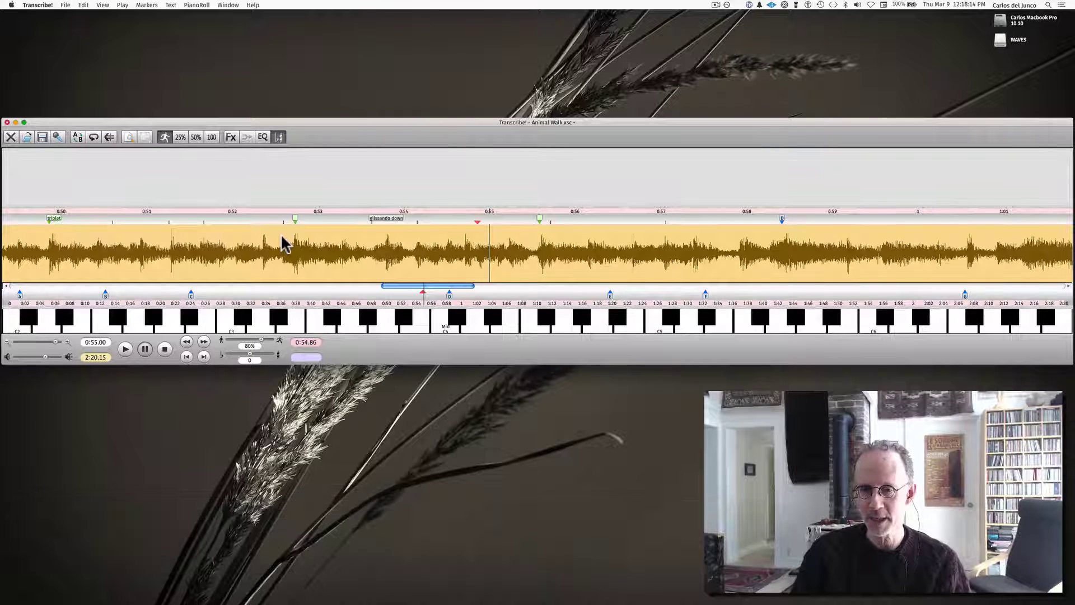
key("2")
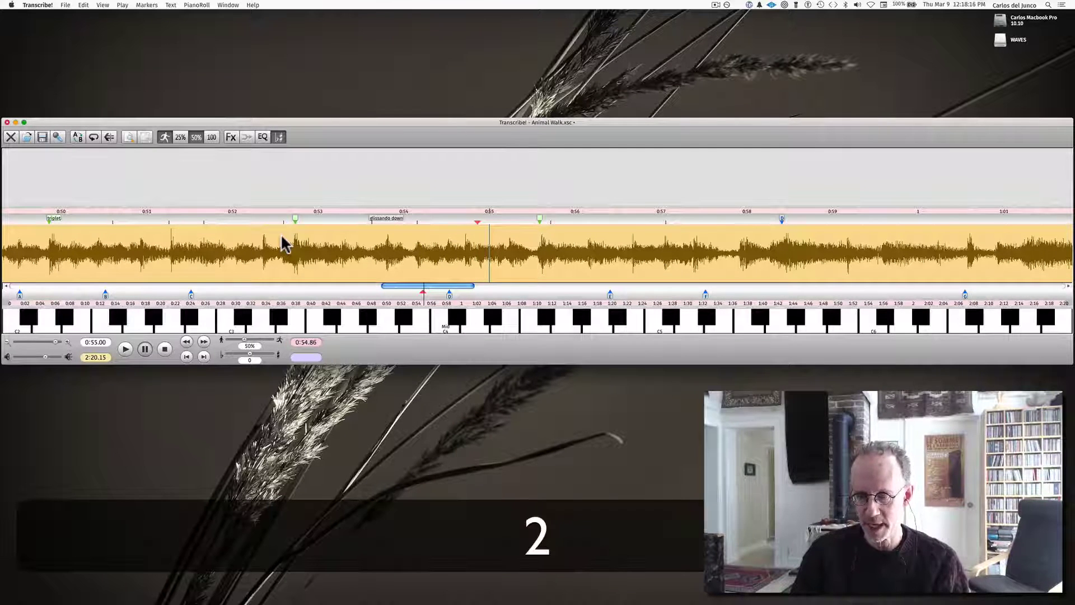
key("space")
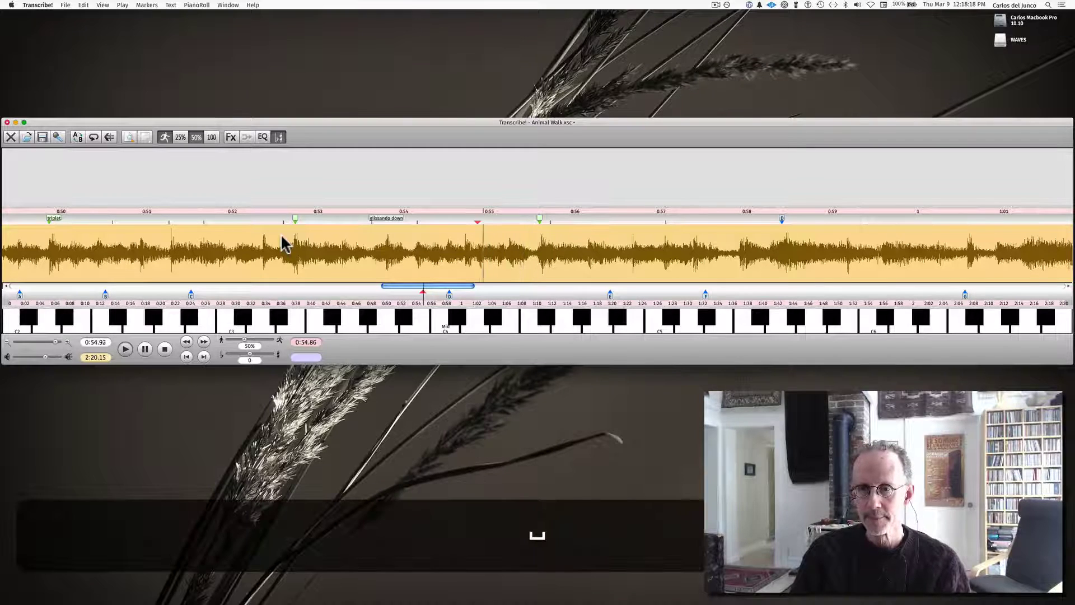
key("space")
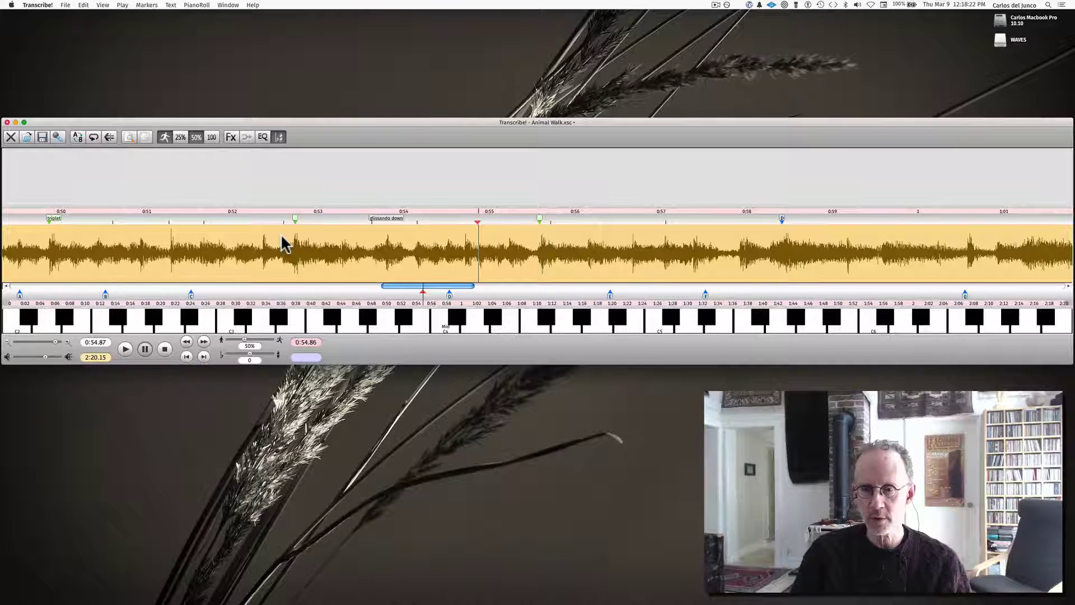
key("space")
key("space")
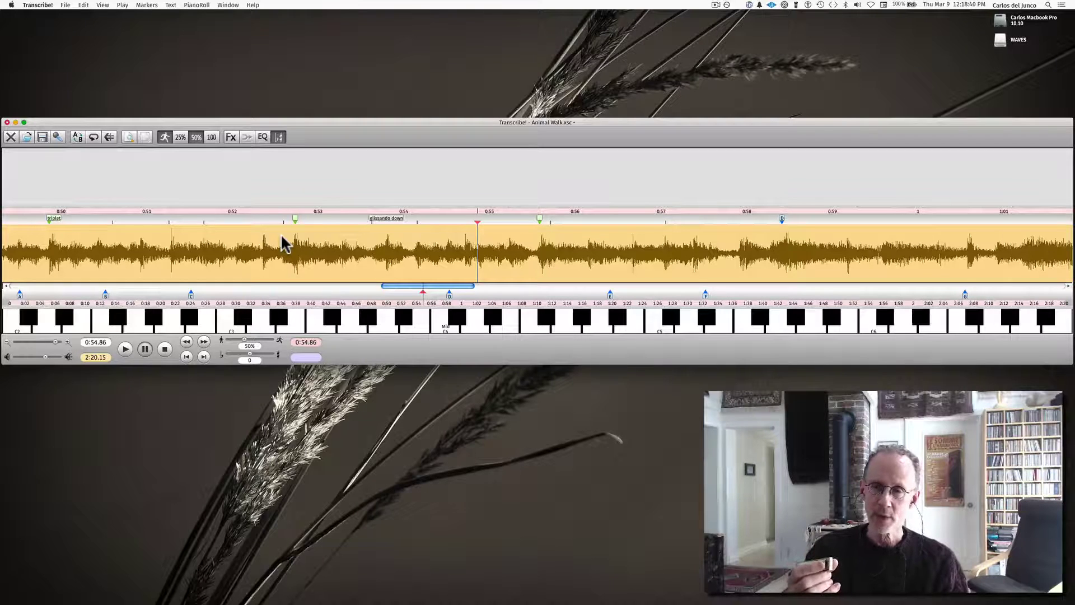
Compare the phrase at 100% speed, then return to 50% and replay its first note.
key("1")
key("space")
key("space")
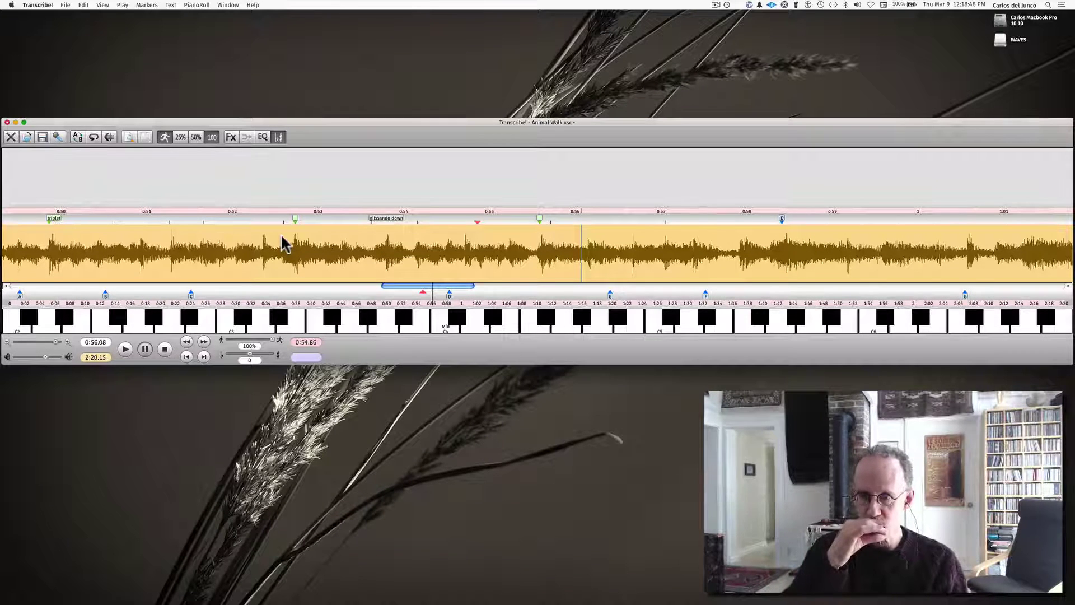
key("2")
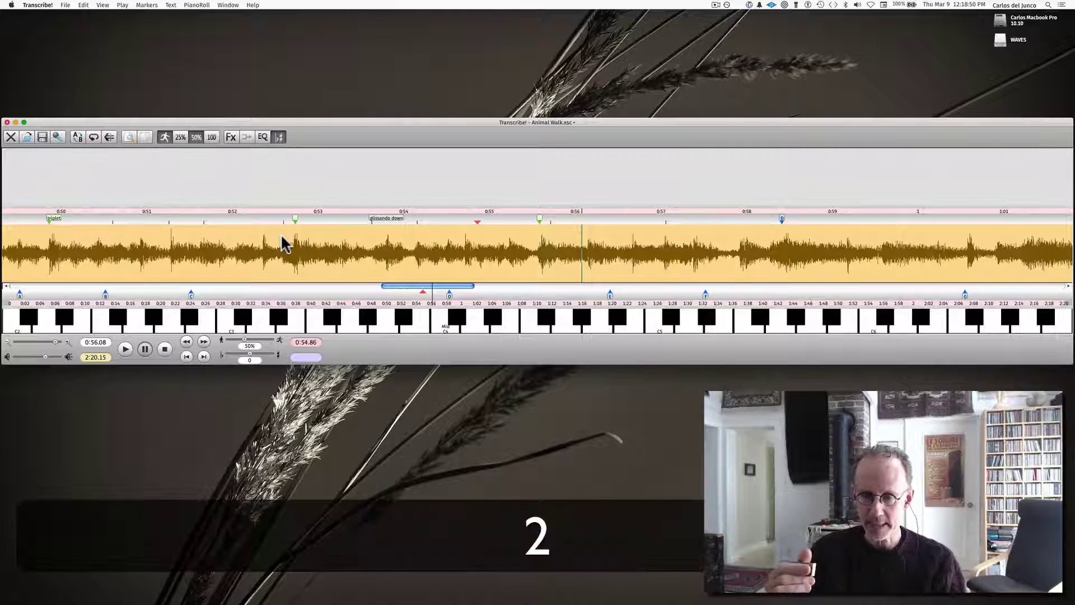
key("space")
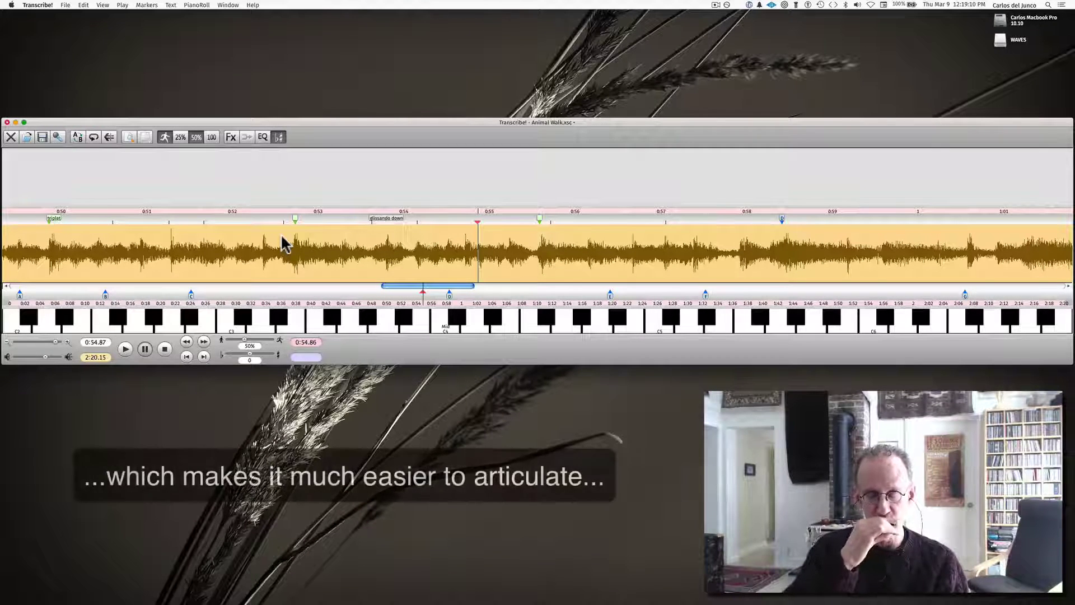
key("space")
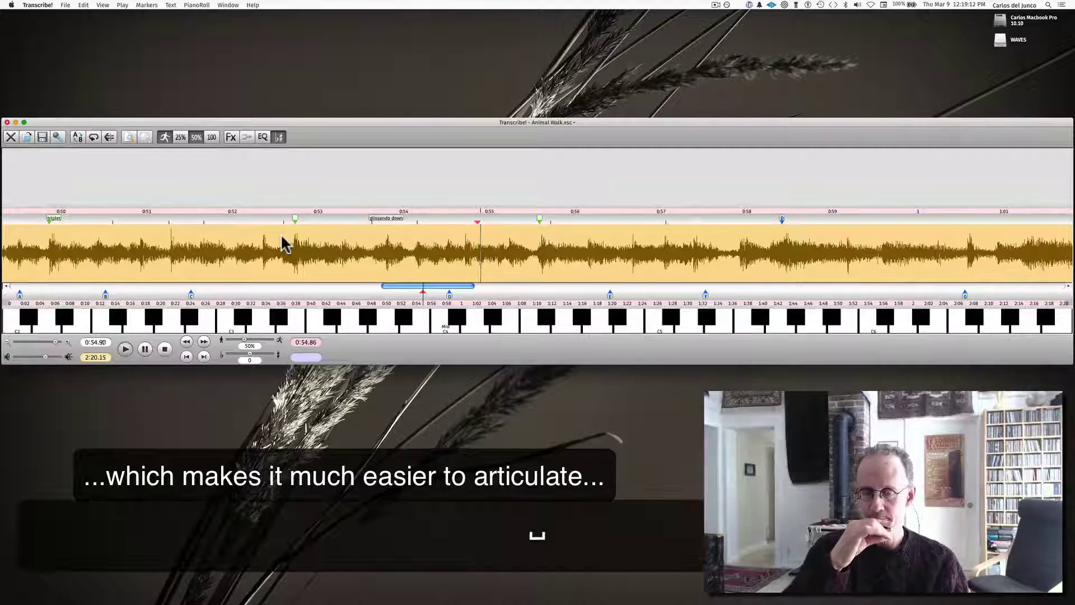
key("space")
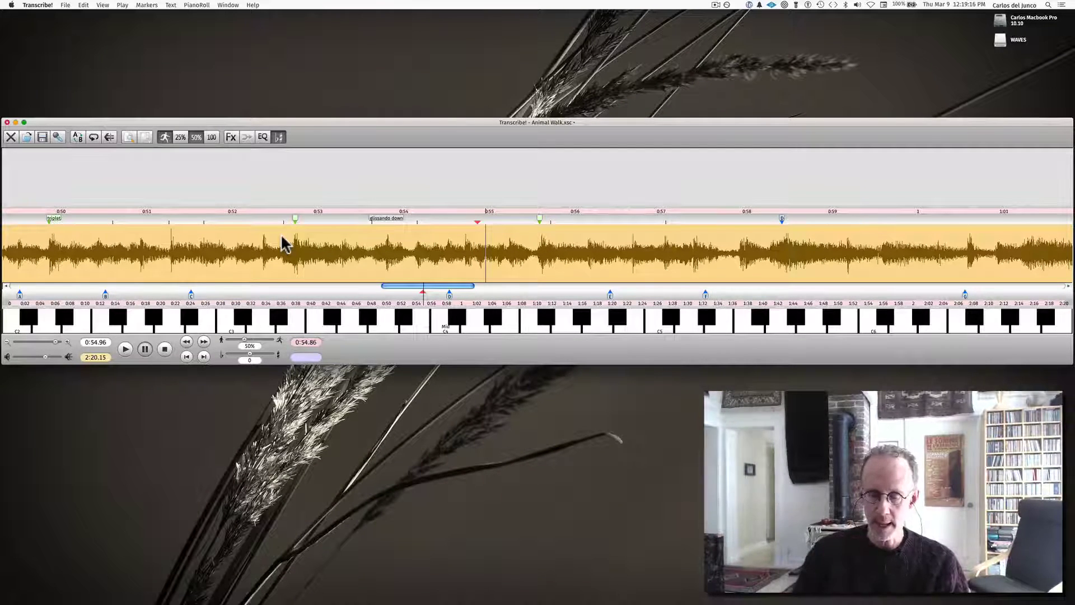
Play on past the next note and set a new loop start at 0:55.59.
key("space")
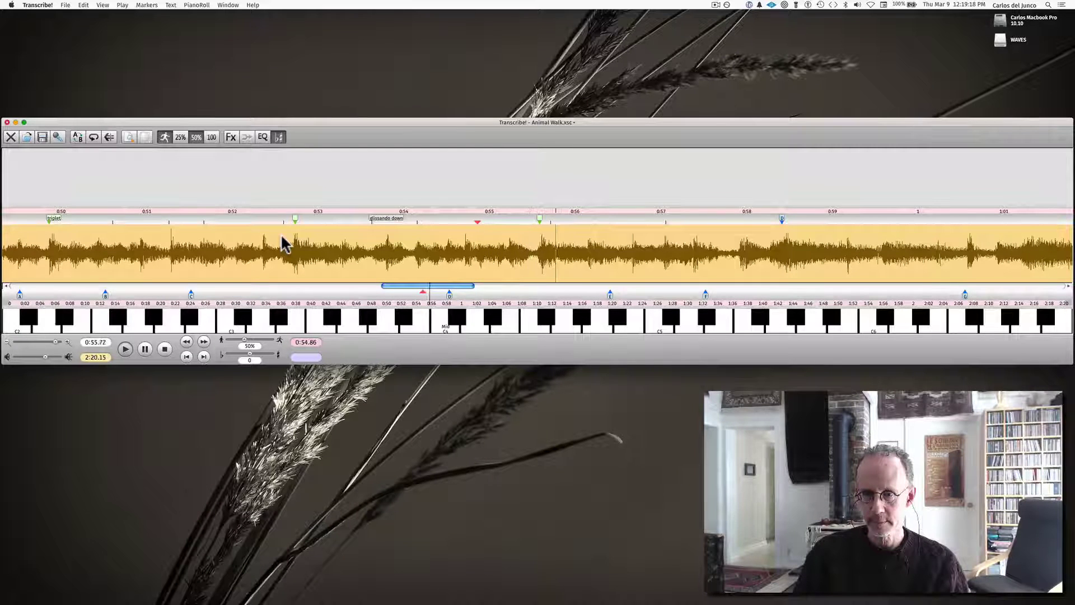
key("space")
key("bracketright")
key("space")
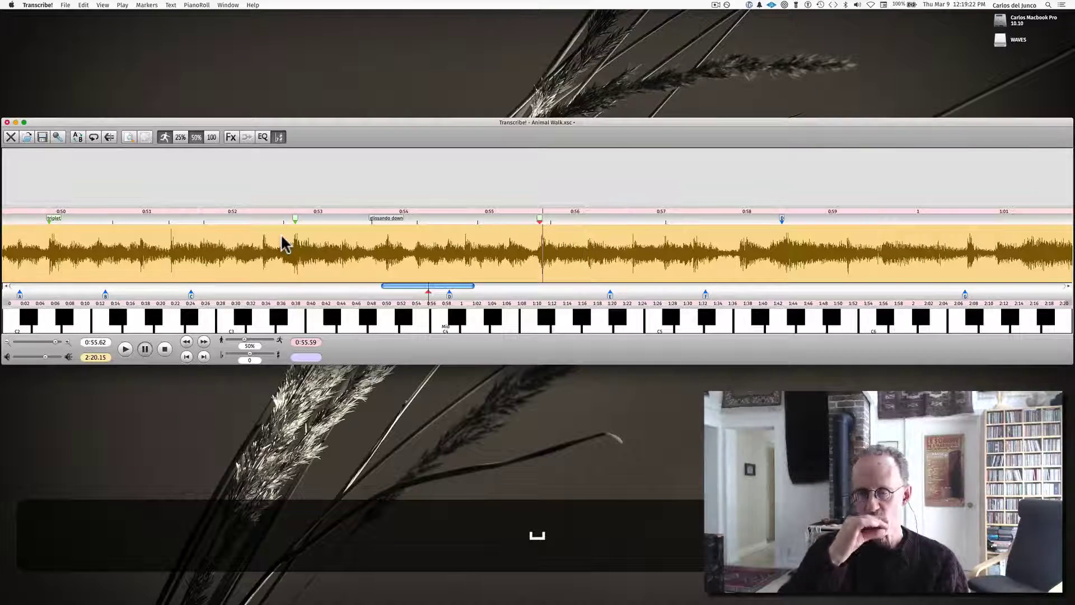
Raise the speed through 70% to 80% and replay the notes from 0:55.59.
key("space")
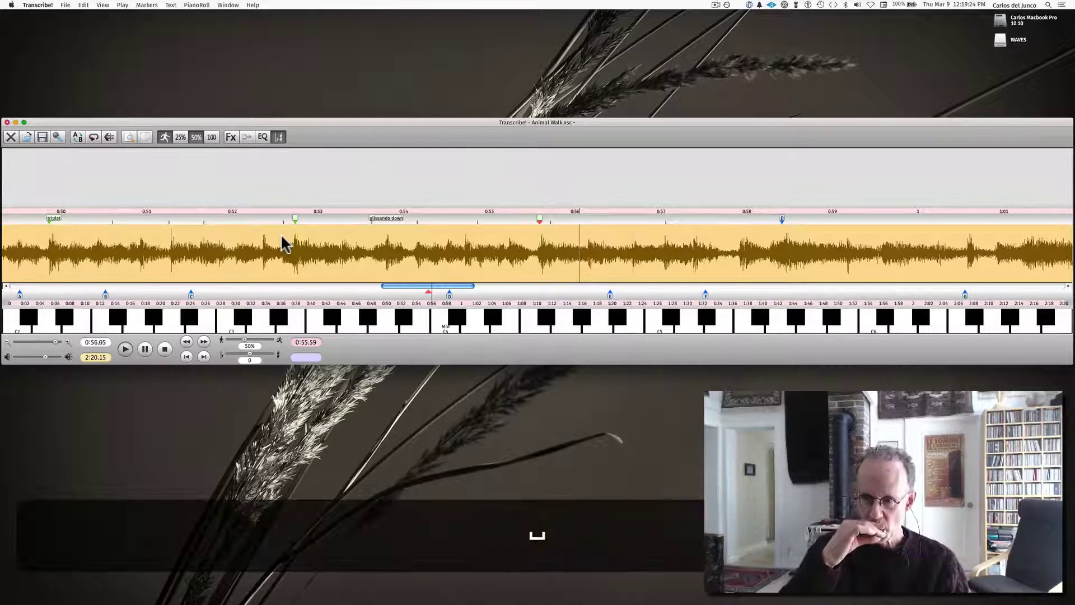
key("space")
key("space")
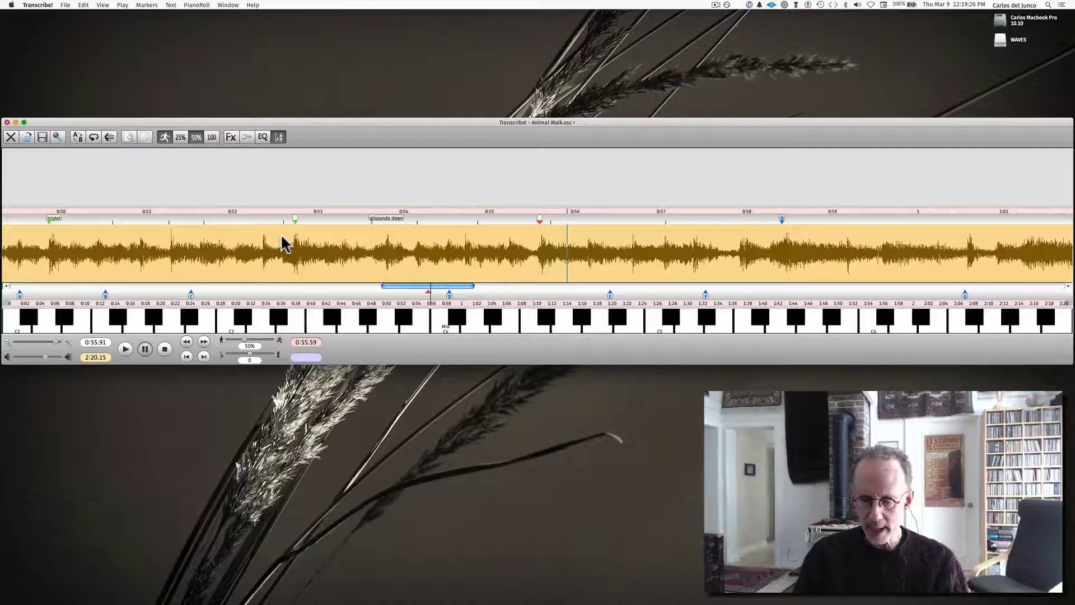
key("0")
key("0")
key("space")
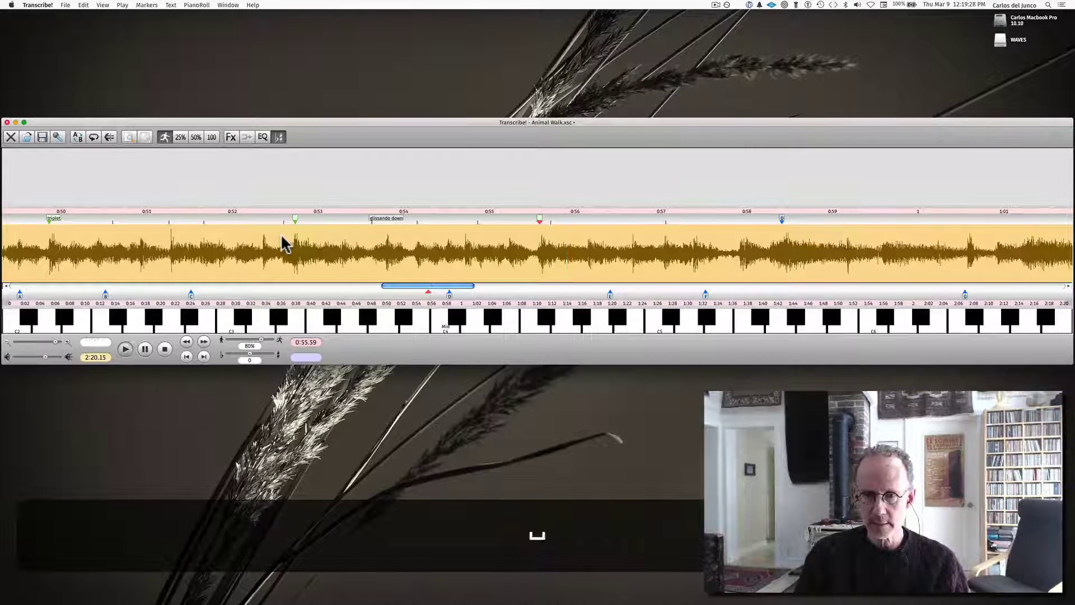
key("space")
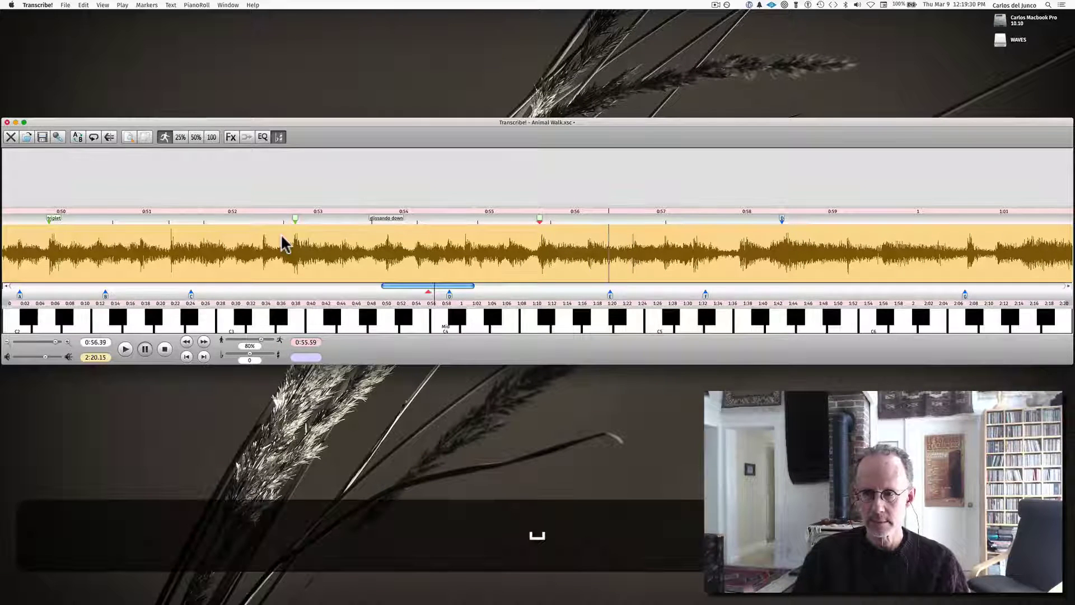
key("space")
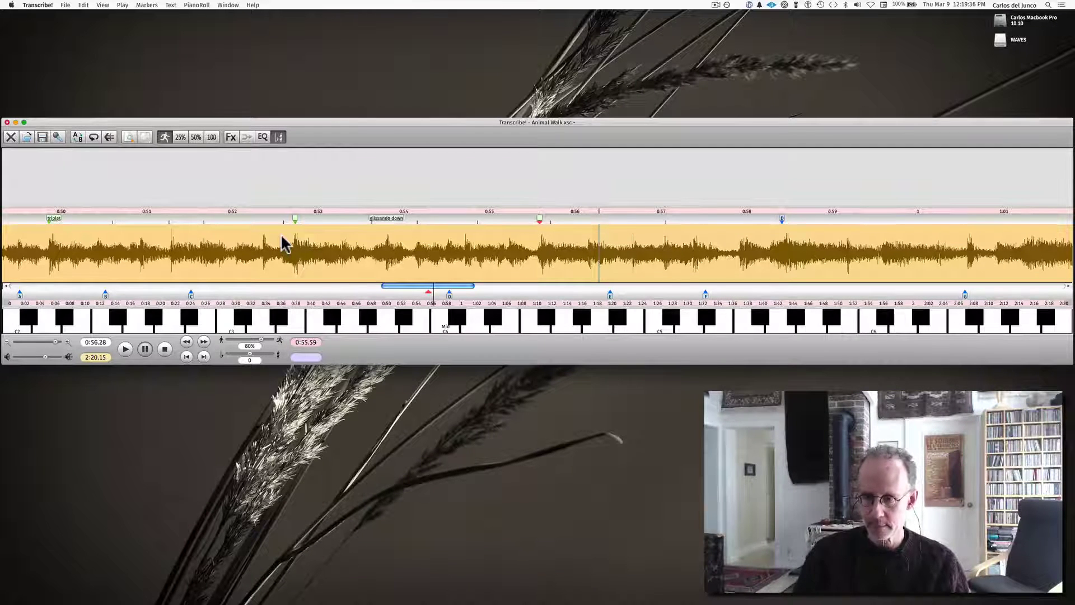
Mark the next phrase start at 0:57.06 and play it at 80% speed.
key("bracketright")
key("bracketleft")
key("space")
key("space")
key("space")
key("space")
key("space")
key("space")
key("space")
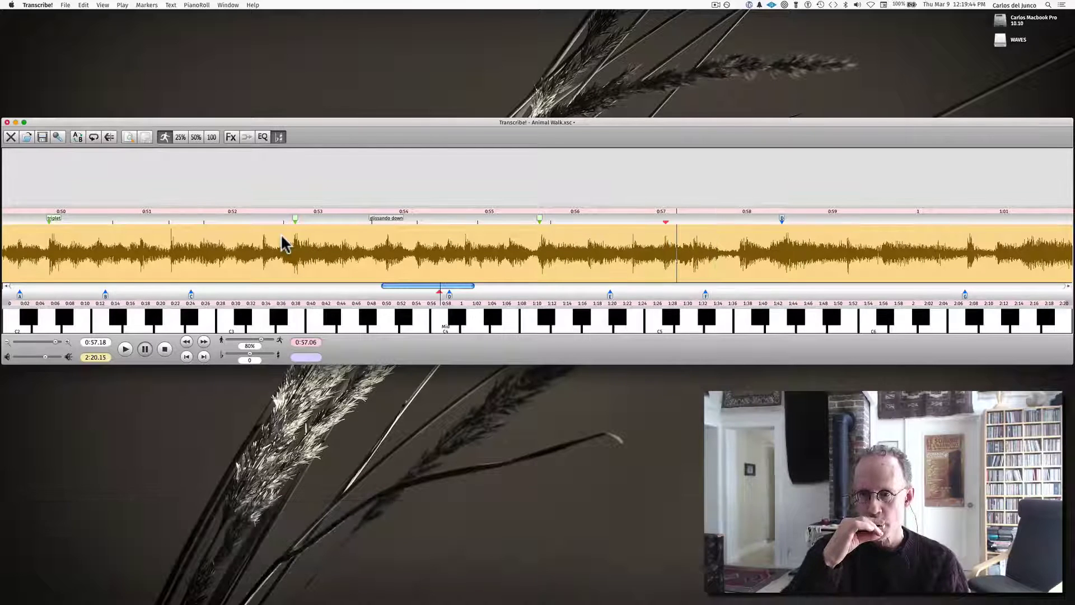
key("space")
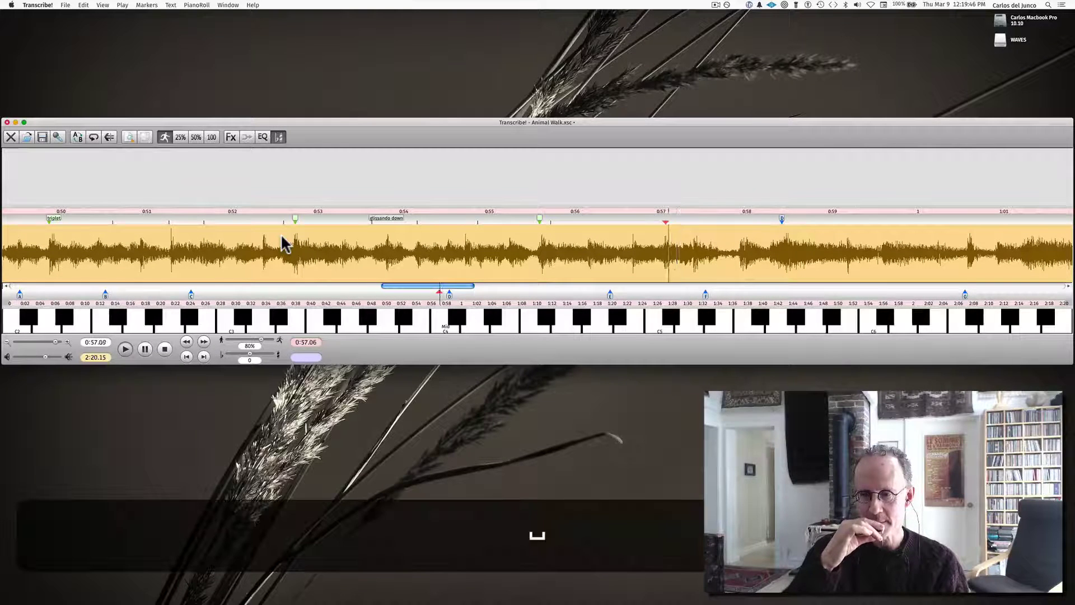
key("space")
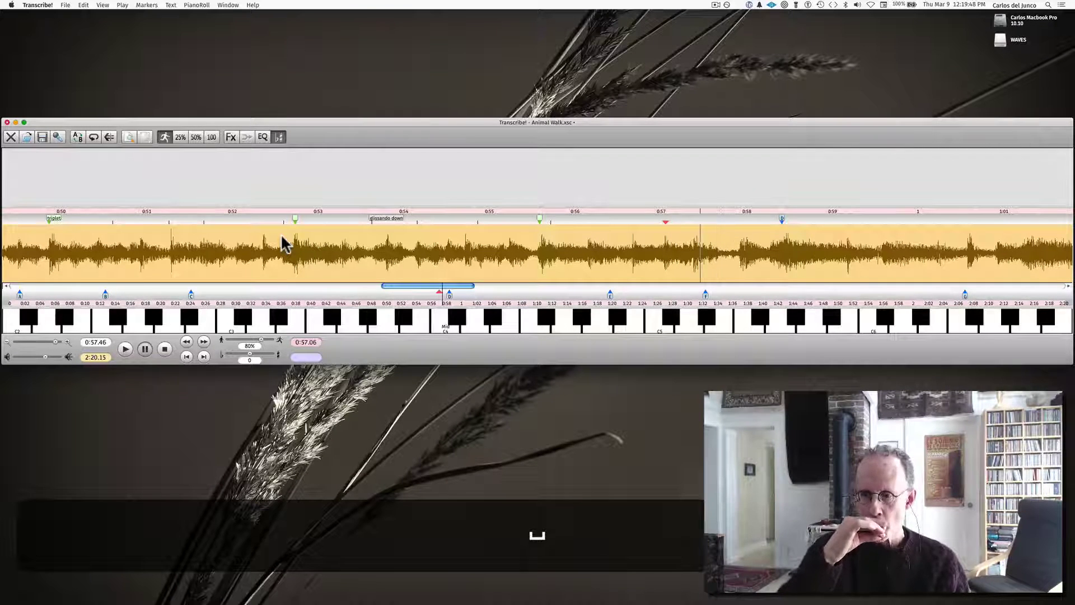